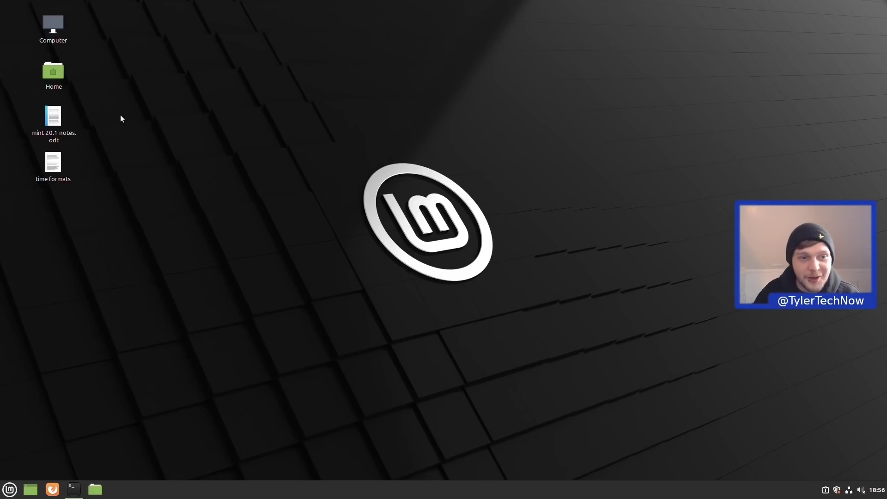
Highlight the kernel version in the terminal's uname output, then clear the highlight
left_click_drag(118, 115, 30, 178)
left_click(315, 204)
left_click(73, 489)
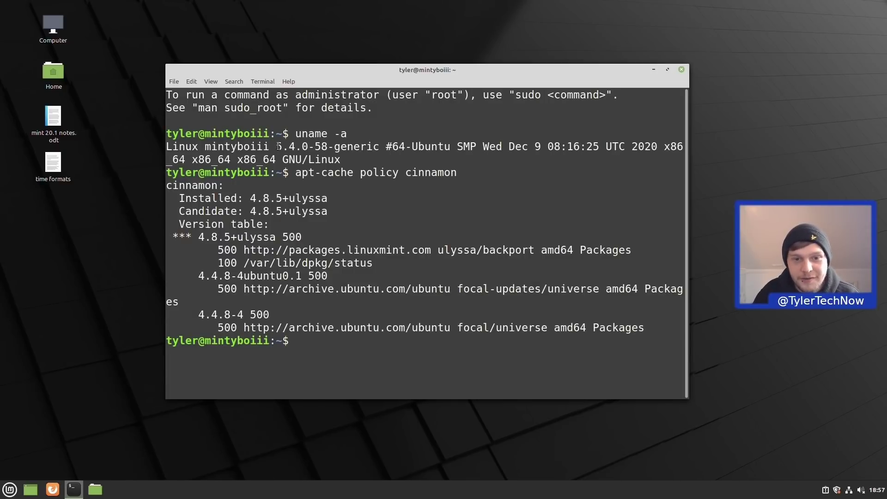
left_click_drag(277, 147, 328, 147)
left_click(429, 216)
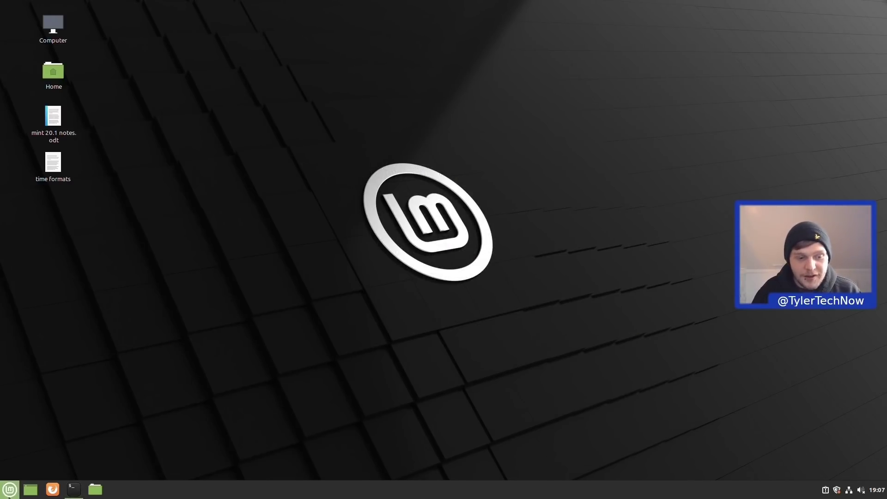
Search the application menu for 'fire', then close the menu
key("super")
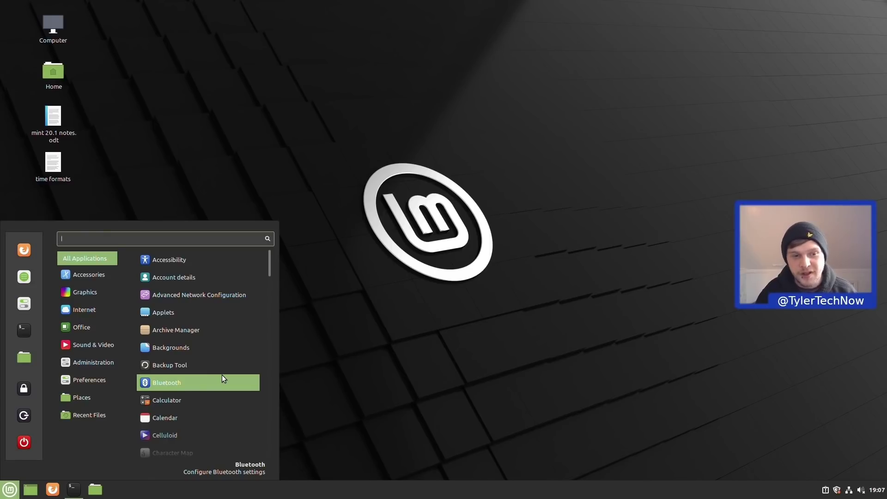
type("fire")
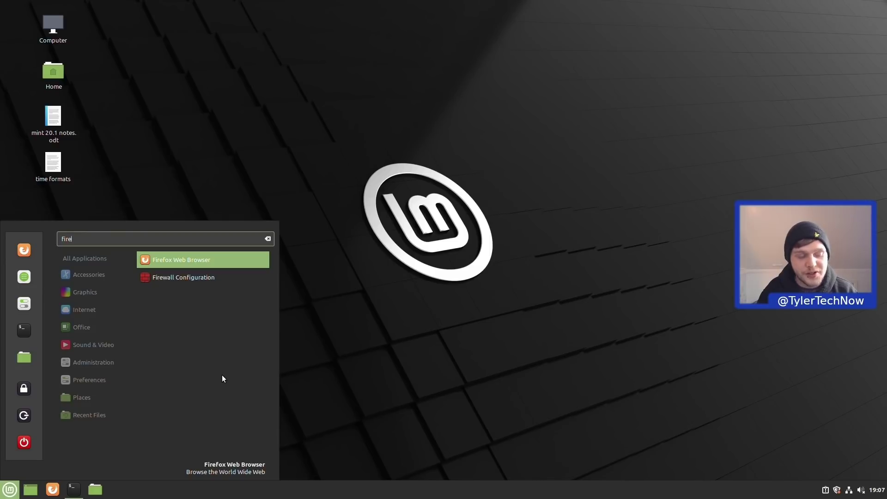
key("Return")
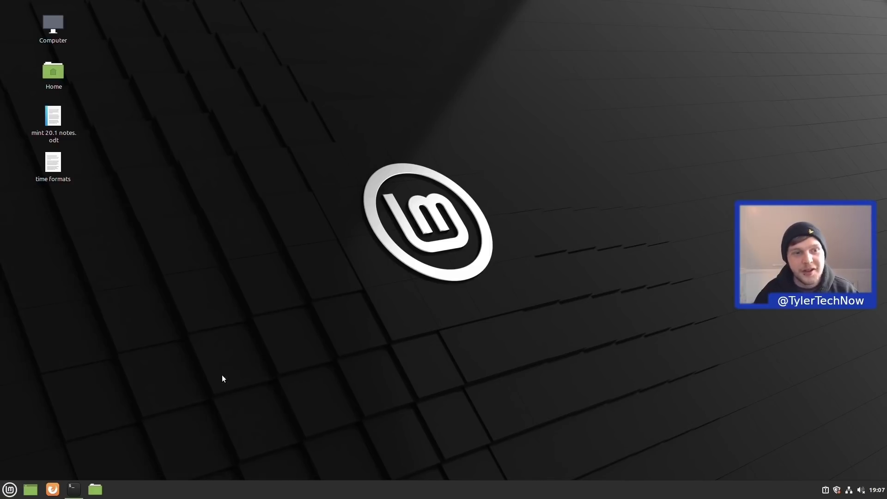
Open the Home folder in Nemo and go into the Desktop folder
double_click(63, 71)
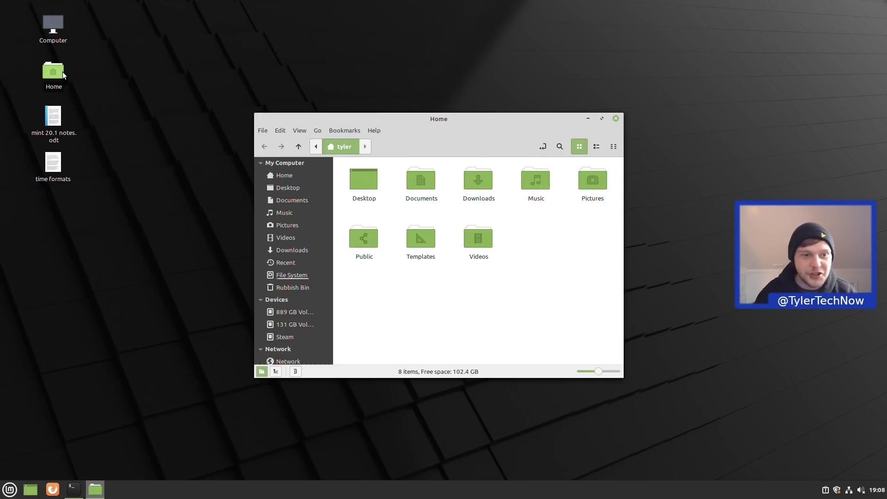
left_click_drag(97, 105, 105, 138)
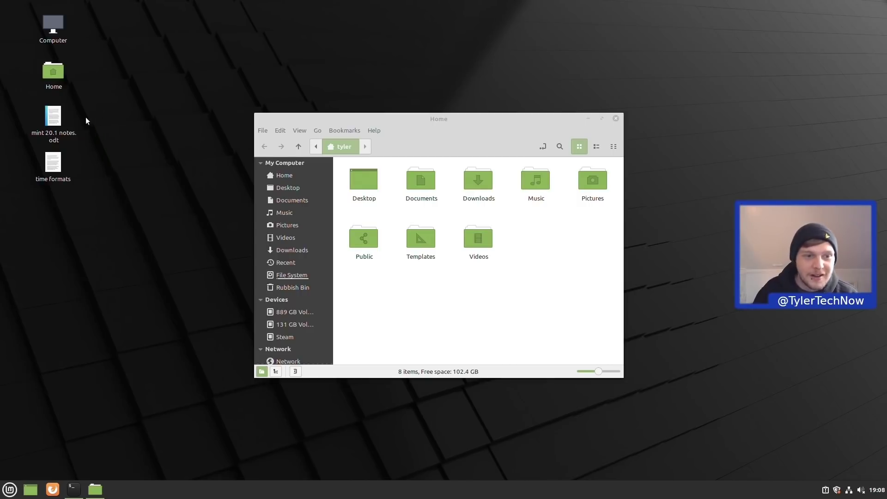
right_click(56, 119)
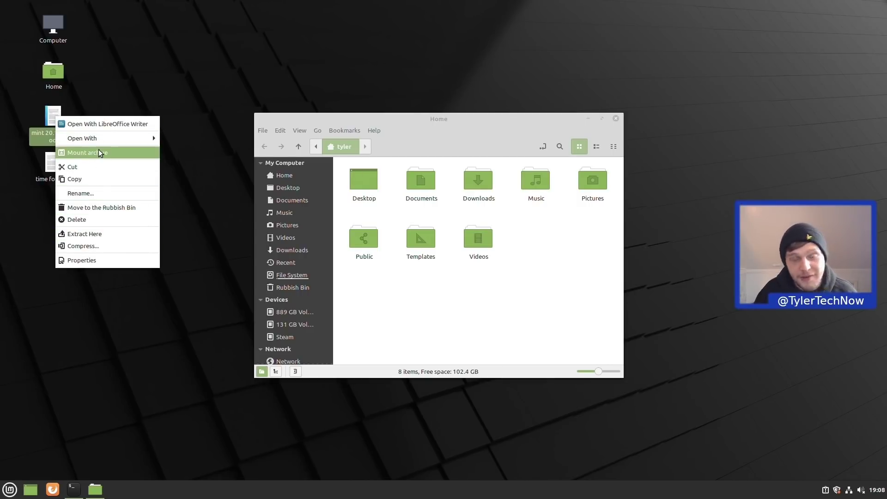
left_click(415, 133)
double_click(373, 177)
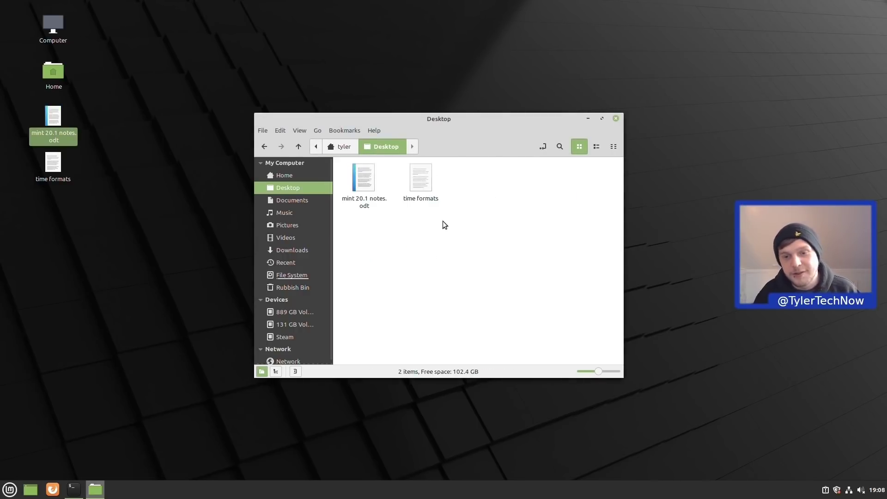
right_click(354, 181)
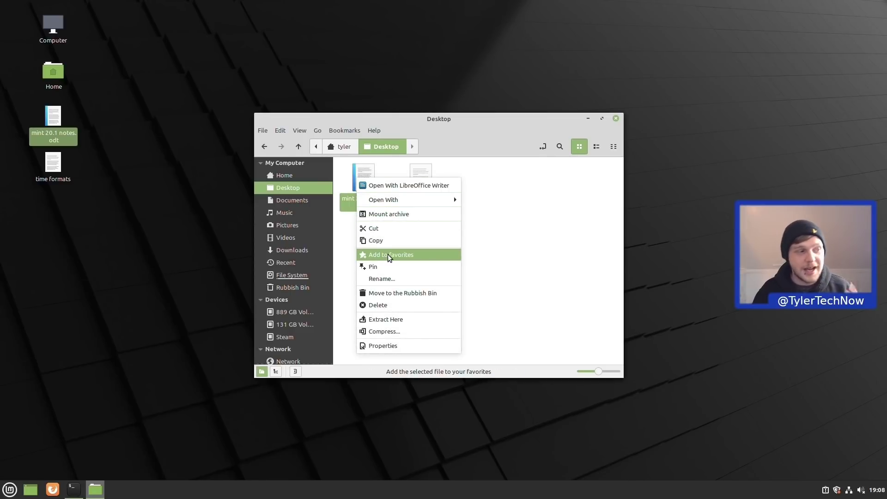
left_click(431, 254)
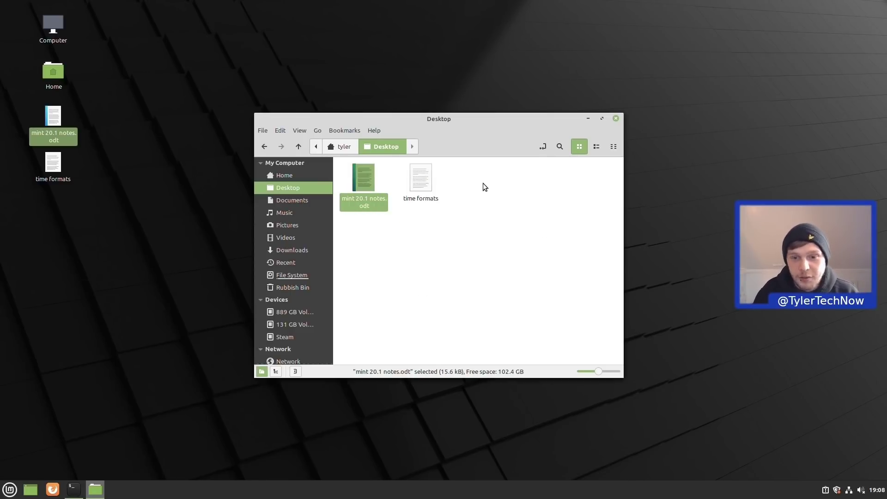
Add mint 20.1 notes.odt and time formats to favorites and view the Favorites location
left_click_drag(483, 184, 362, 251)
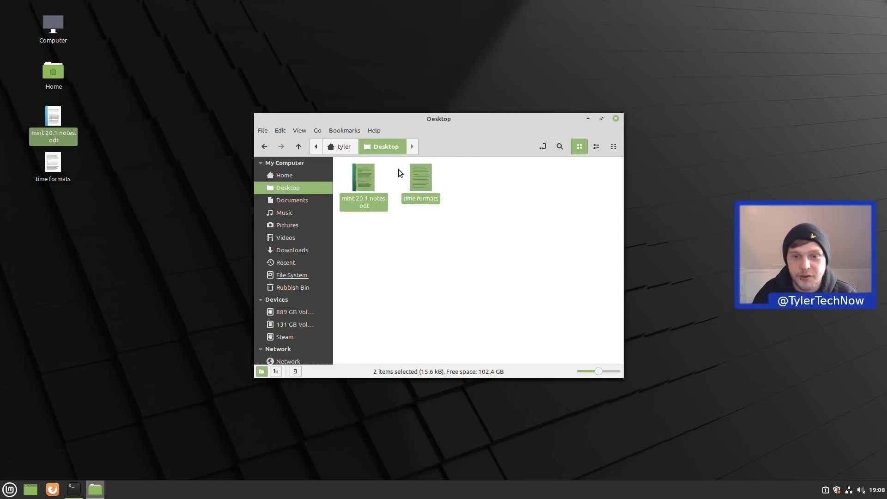
right_click(364, 177)
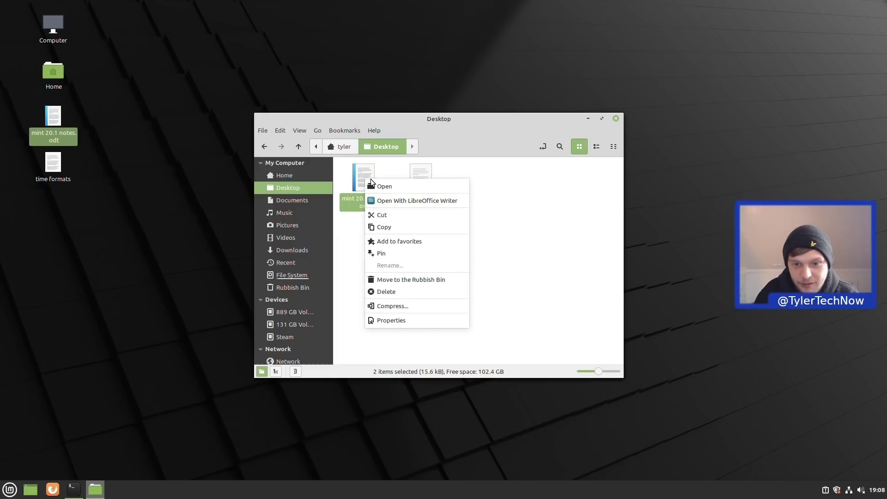
left_click(396, 241)
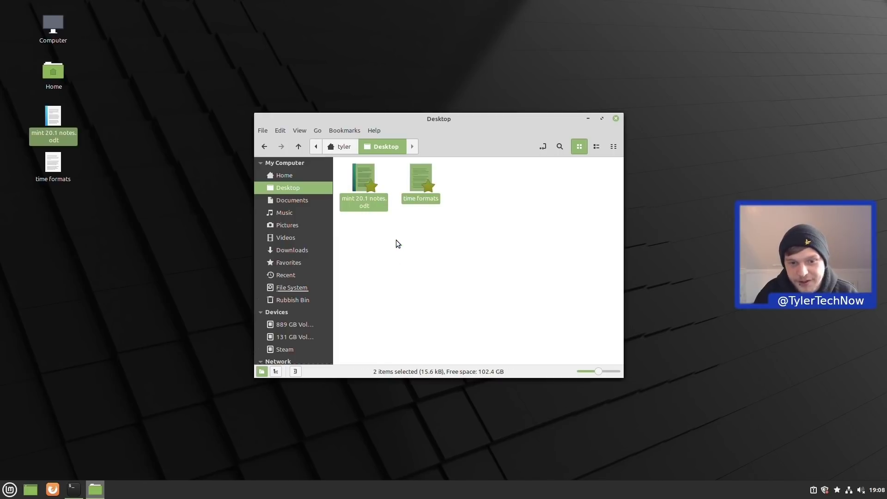
left_click(287, 259)
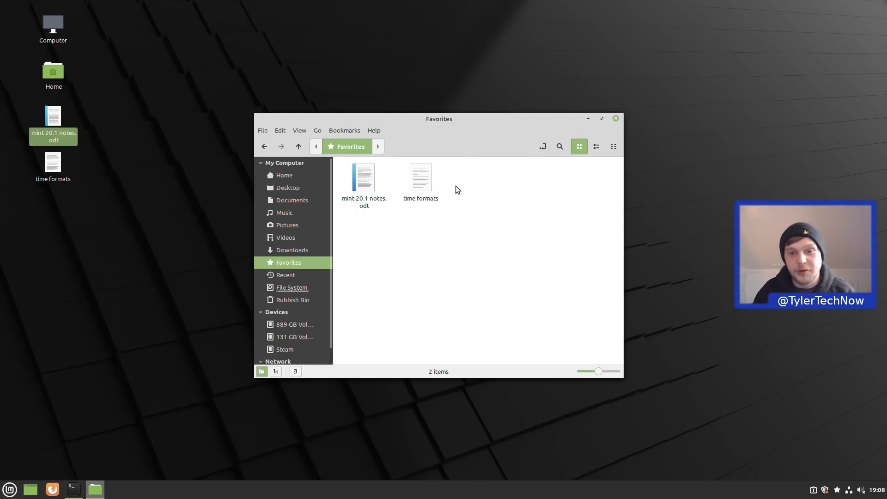
Check the favorite files in the panel's Favorites applet and the Mint menu's Favorites category
left_click_drag(457, 186, 565, 223)
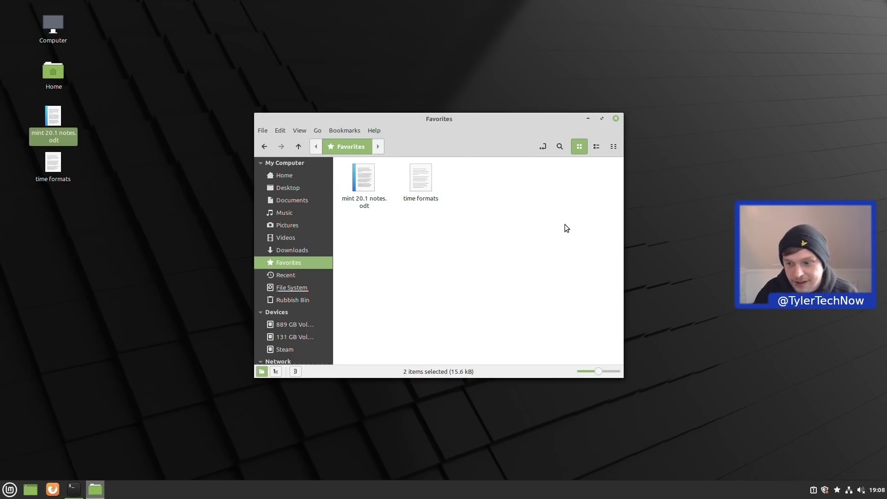
left_click(837, 491)
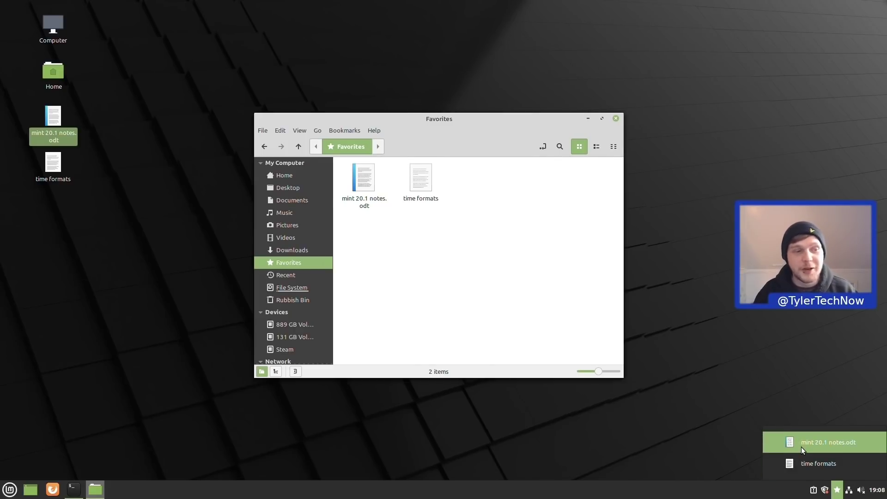
left_click(505, 314)
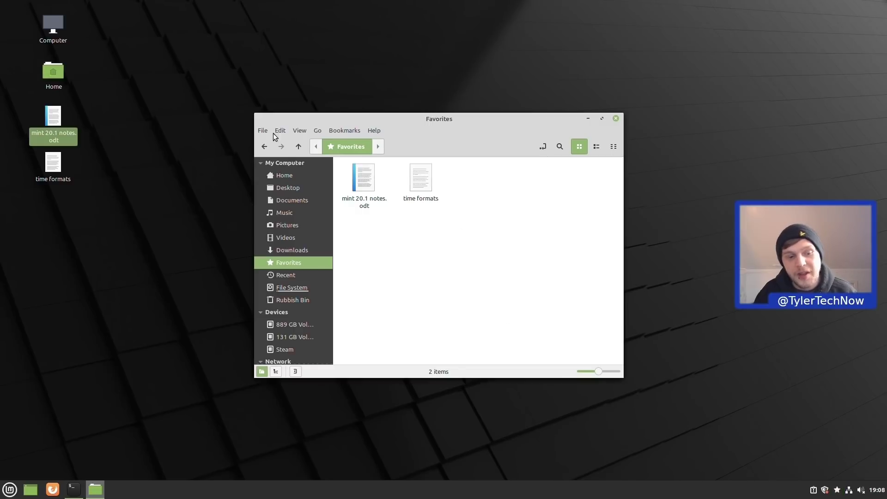
left_click(10, 490)
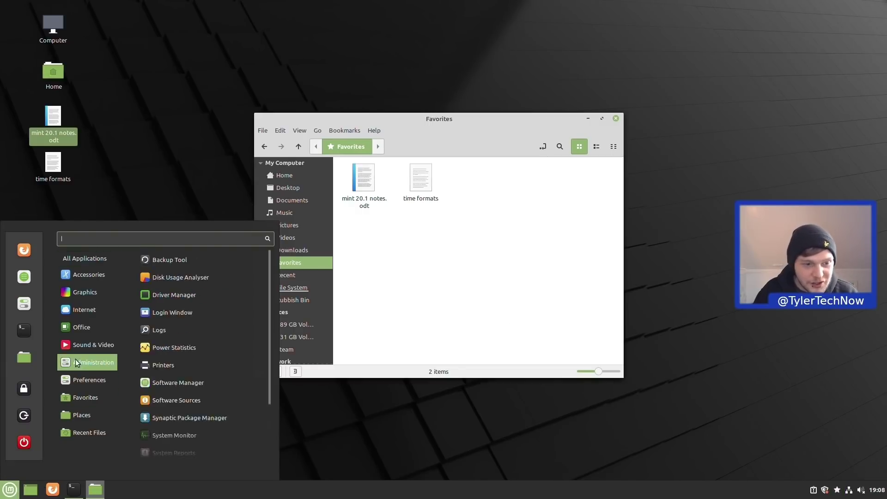
mouse_move(99, 399)
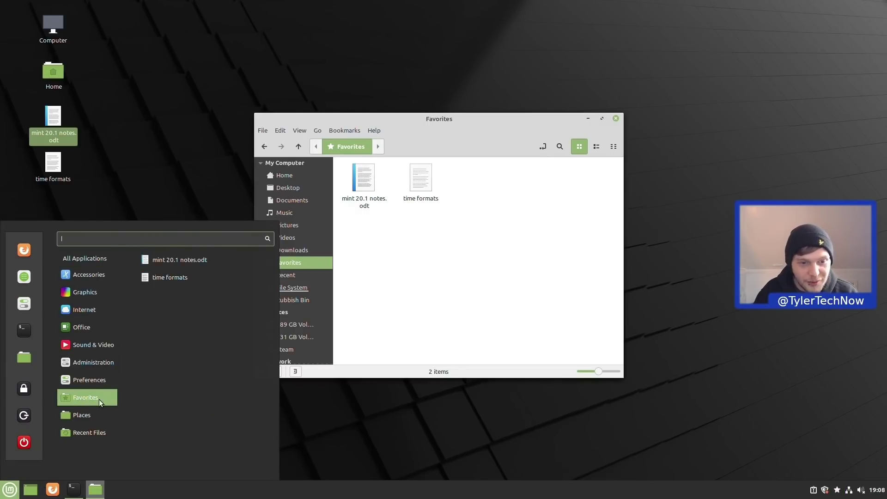
mouse_move(82, 378)
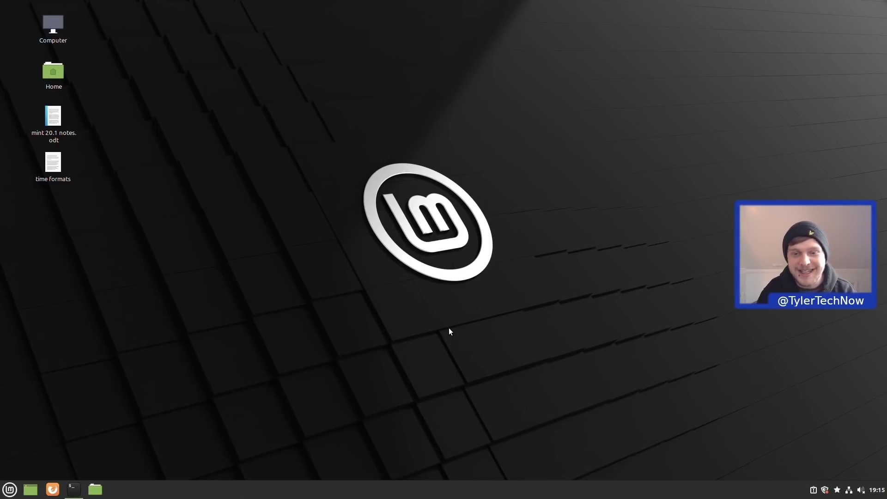
Launch Hypnotix by searching 'hyp', then scroll its TV Channels list down to UK
key("super")
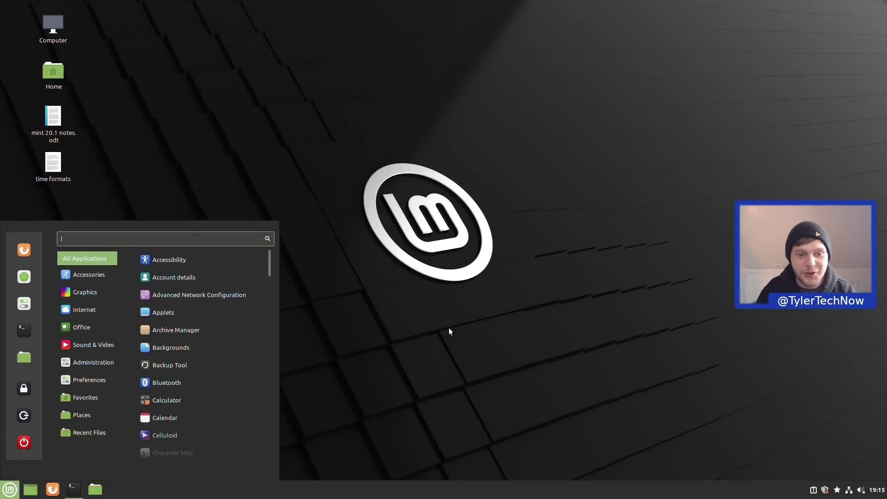
type("hyp")
key("Return")
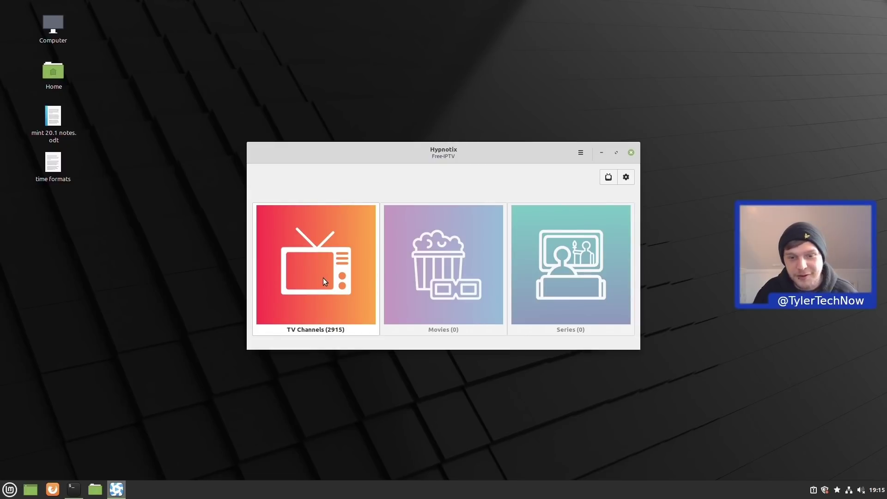
left_click(298, 272)
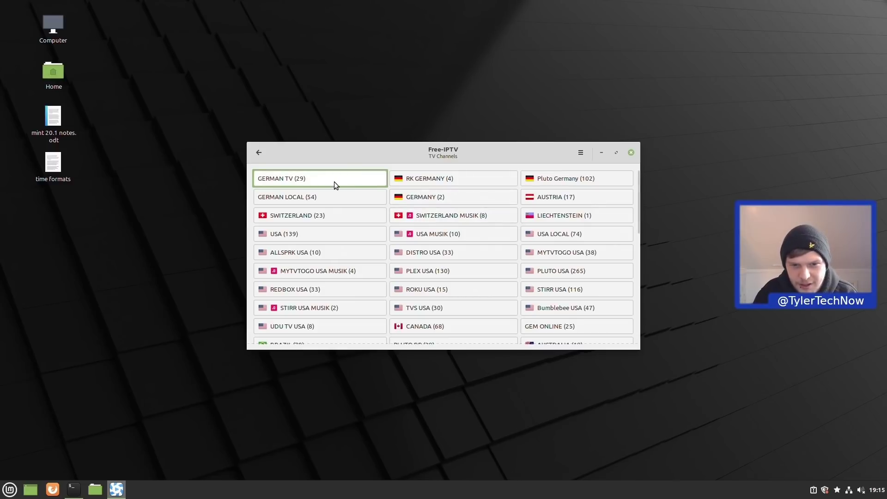
scroll(553, 245, "down", 4)
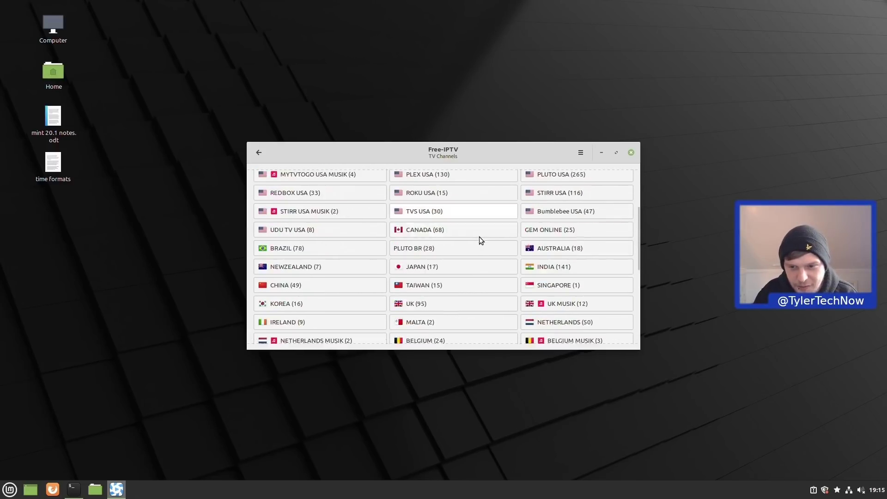
scroll(476, 235, "down", 1)
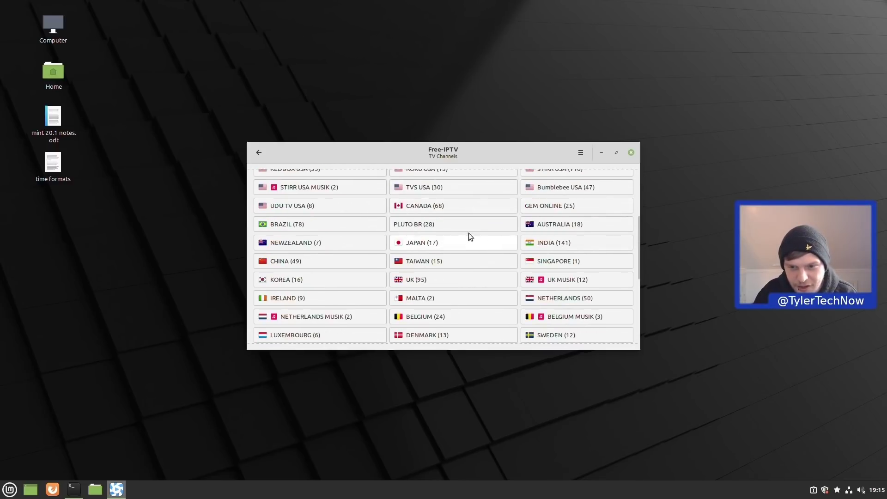
Open the UK channel group full-screen and play Comedy Movies, then Cruise1st TV
left_click(418, 284)
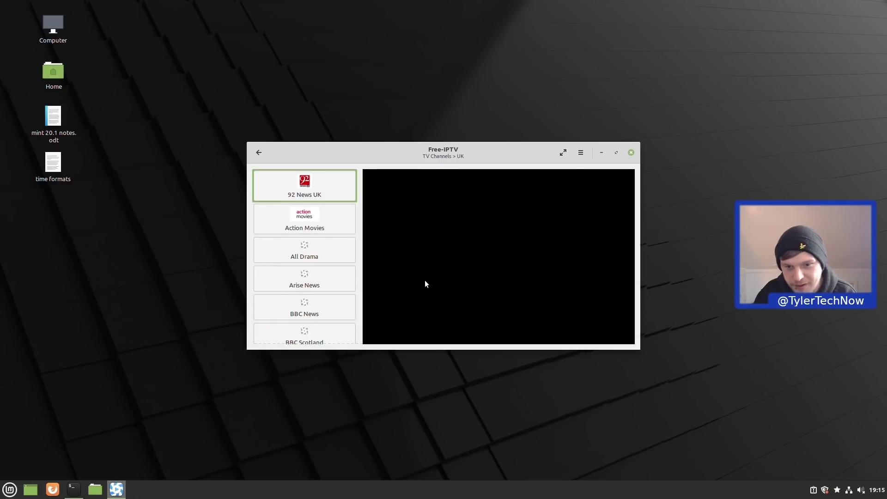
left_click(616, 153)
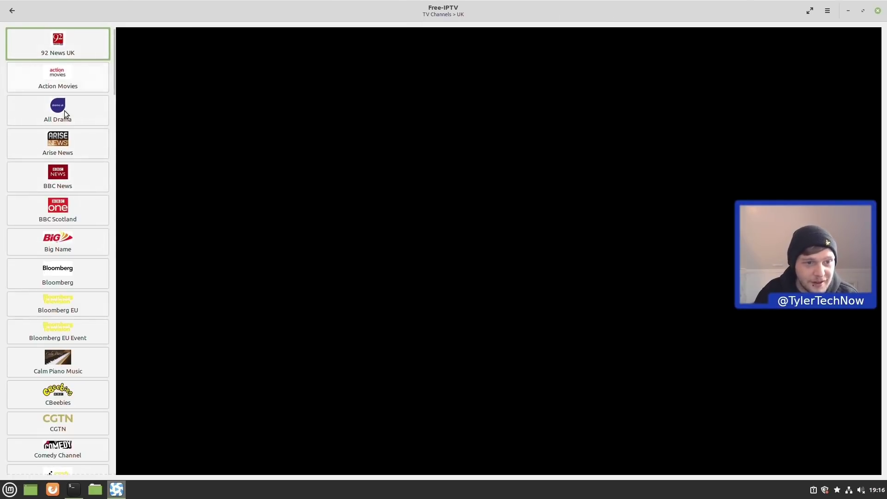
scroll(71, 176, "down", 3)
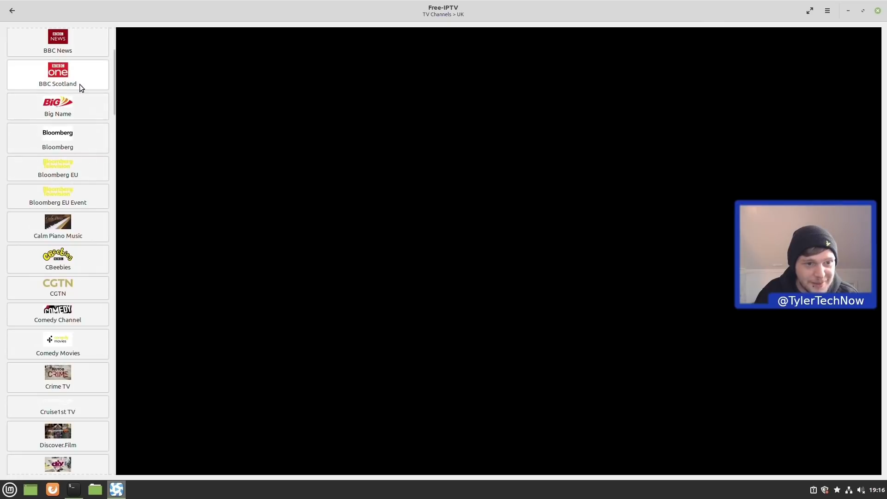
scroll(87, 180, "down", 3)
left_click(63, 203)
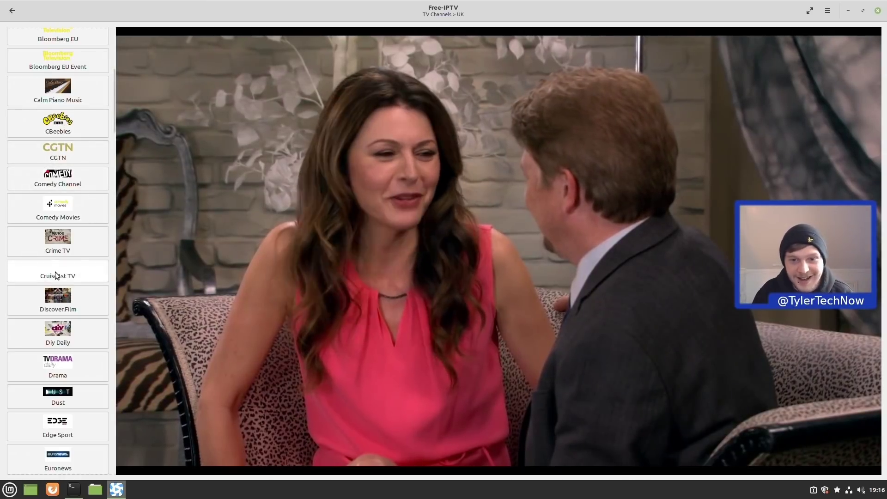
left_click(53, 274)
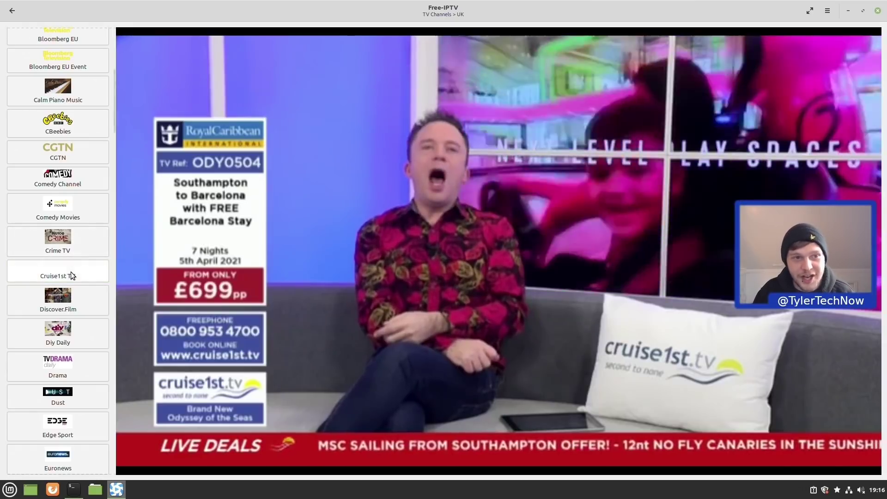
left_click(71, 271)
Go back to the Hypnotix home screen and close the app
left_click(11, 8)
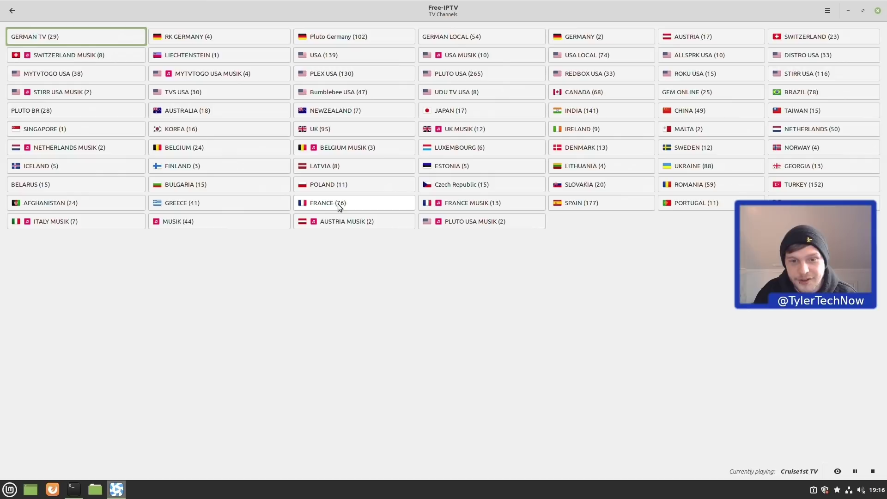
left_click(14, 11)
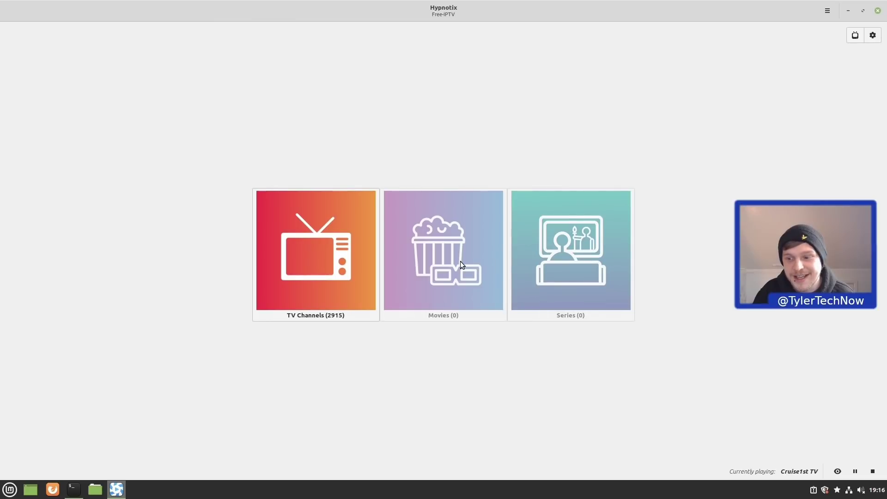
left_click(878, 10)
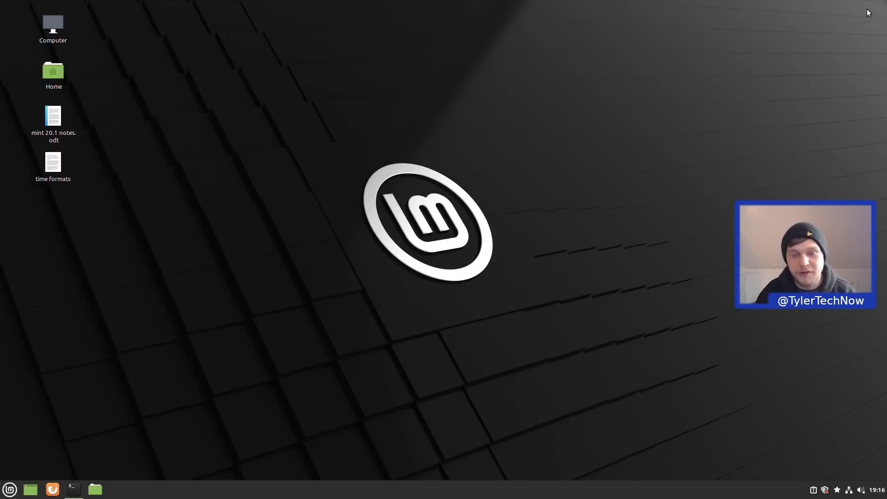
key("super")
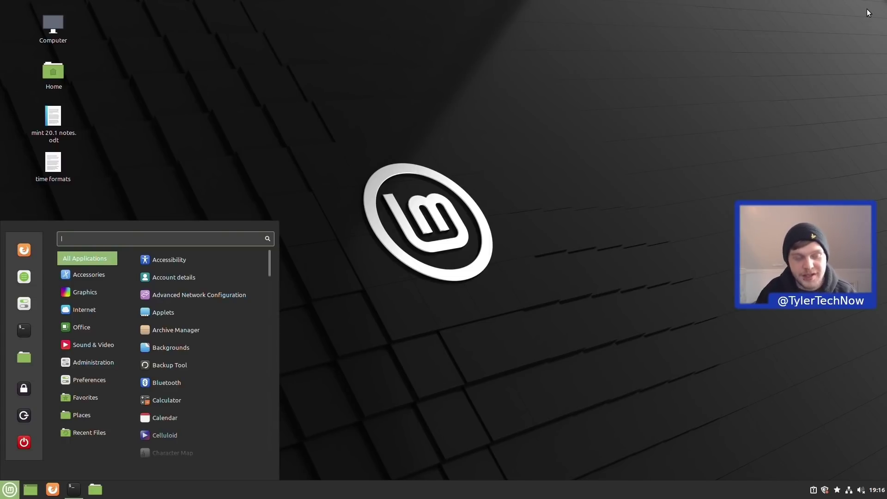
type("web")
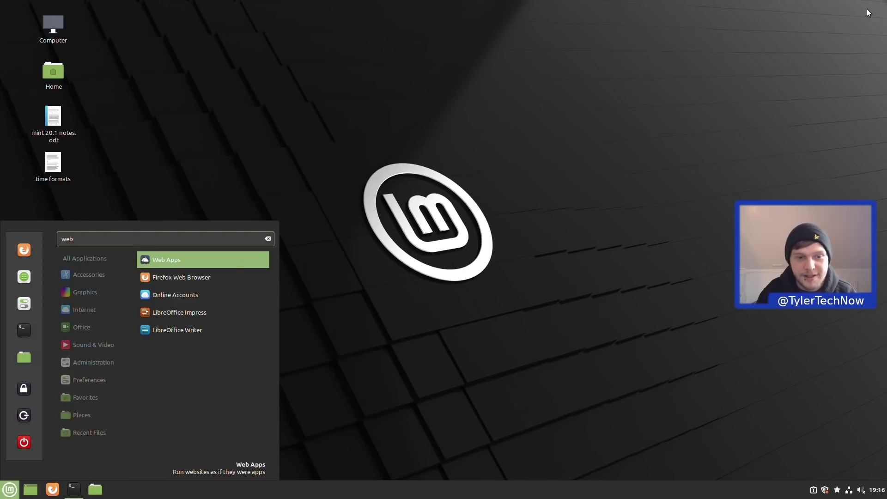
key("Return")
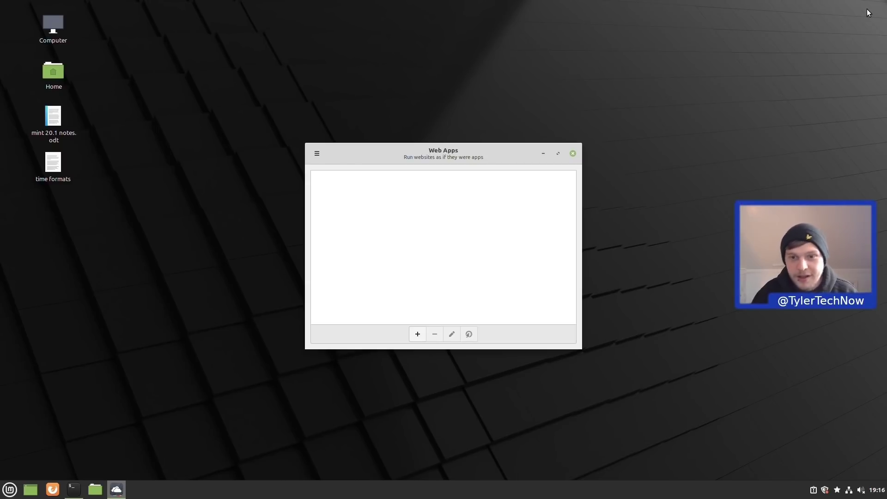
left_click(414, 337)
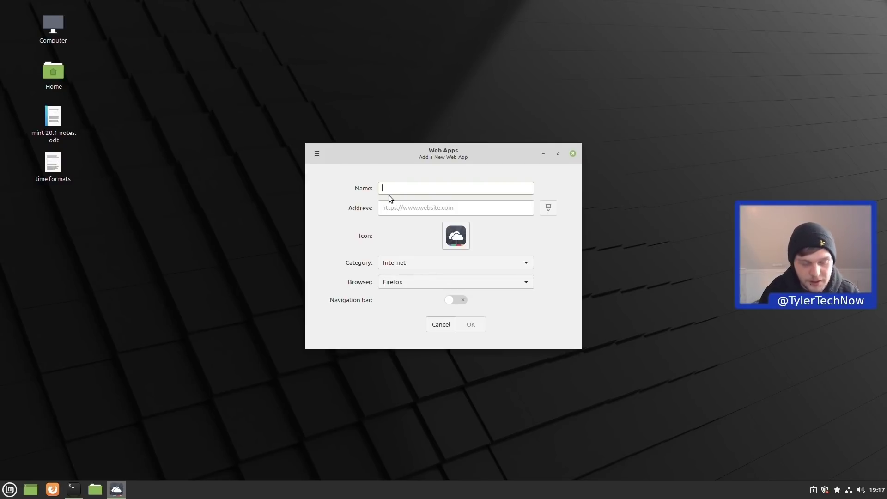
type("ch")
key("Tab")
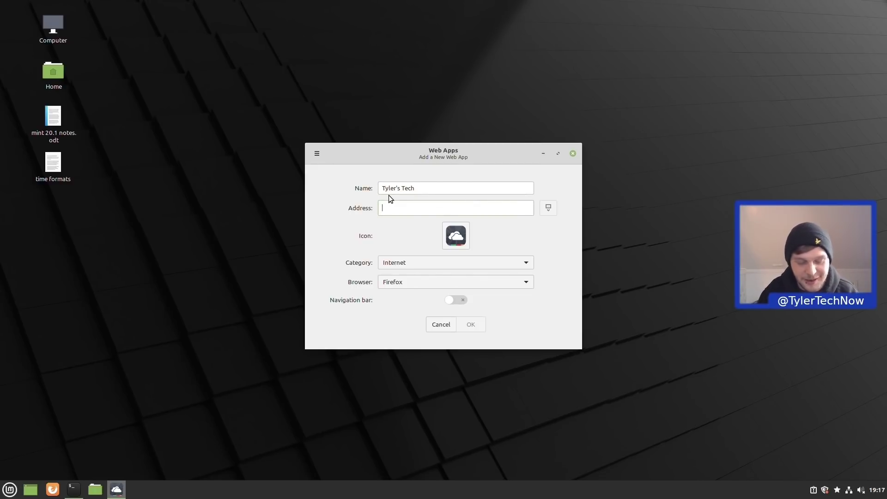
type("www")
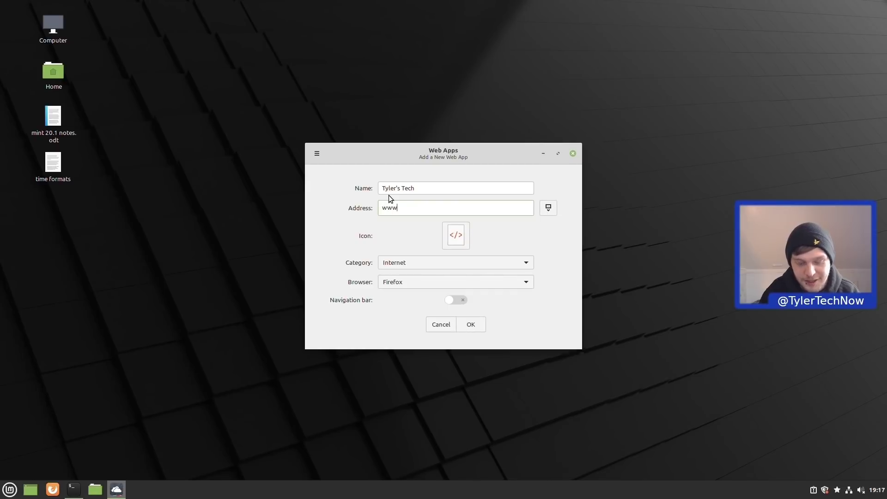
type(".youtube.c")
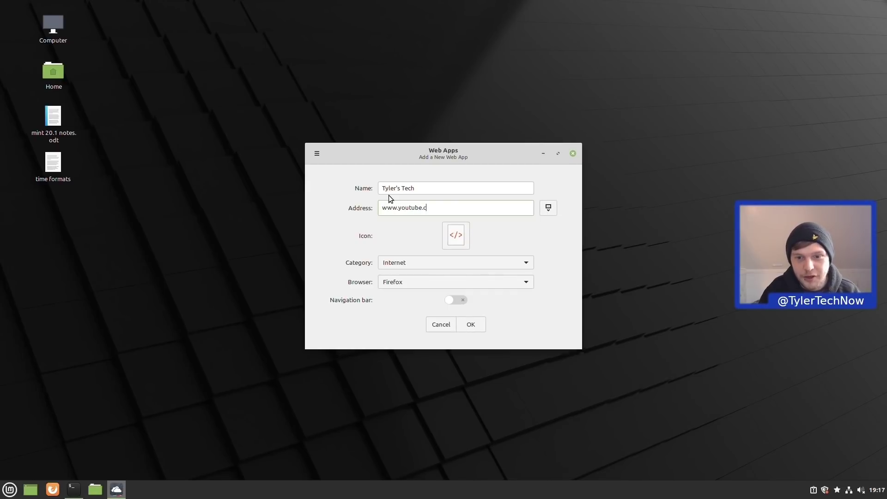
type("om/tyle")
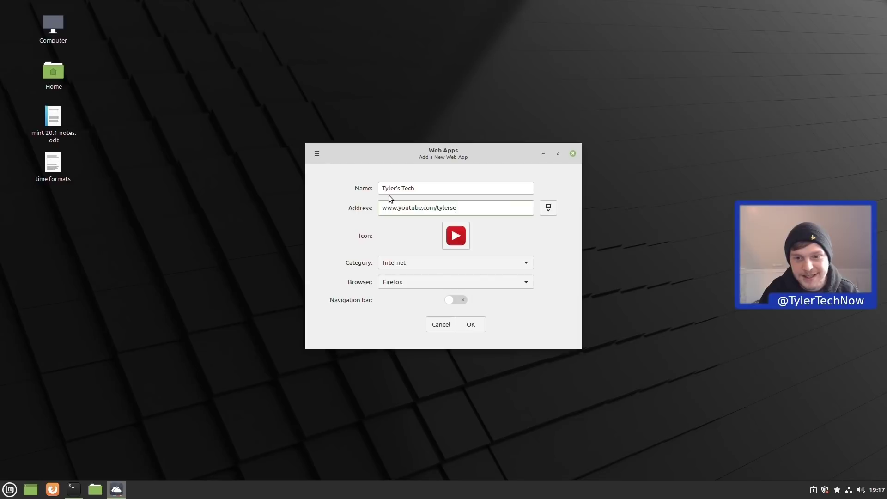
type("rstechnow")
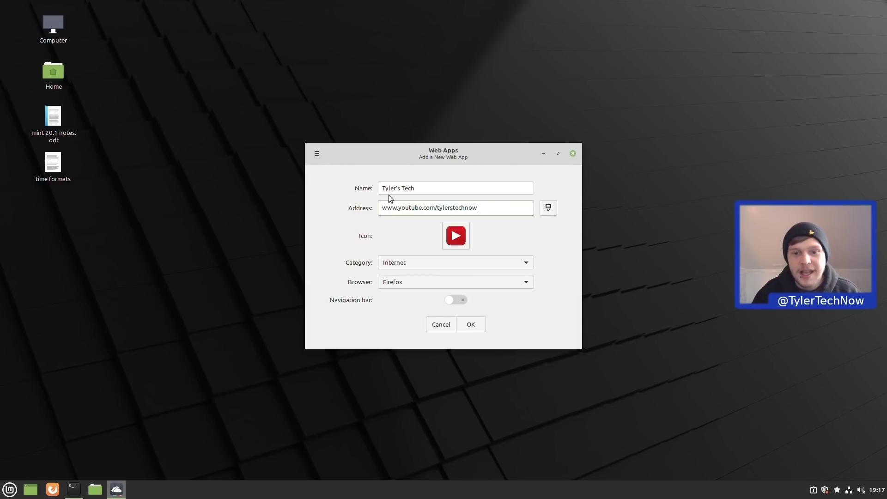
Set category to Sound & Video, keep the YouTube icon, Firefox and navigation bar off, then save
left_click(401, 263)
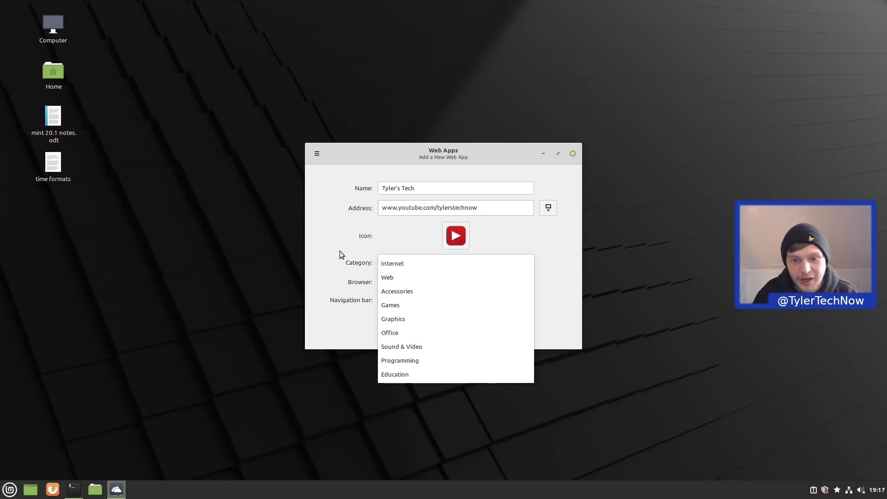
left_click(340, 250)
left_click(406, 262)
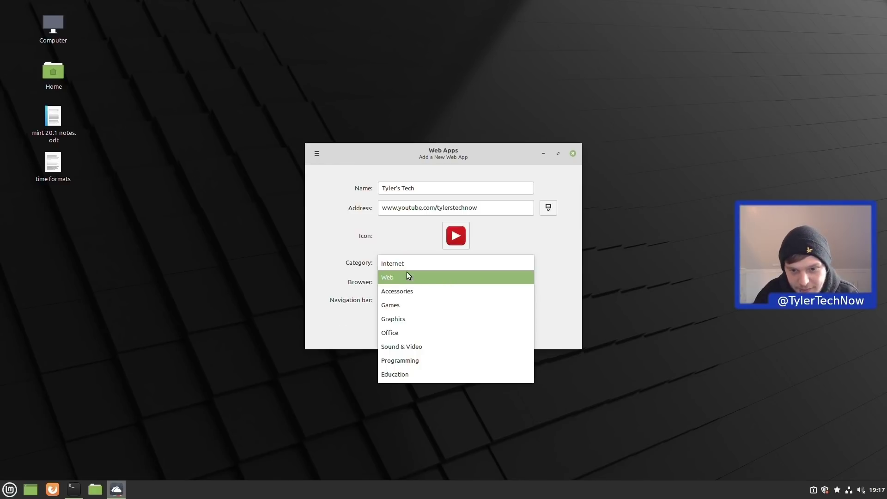
left_click(411, 349)
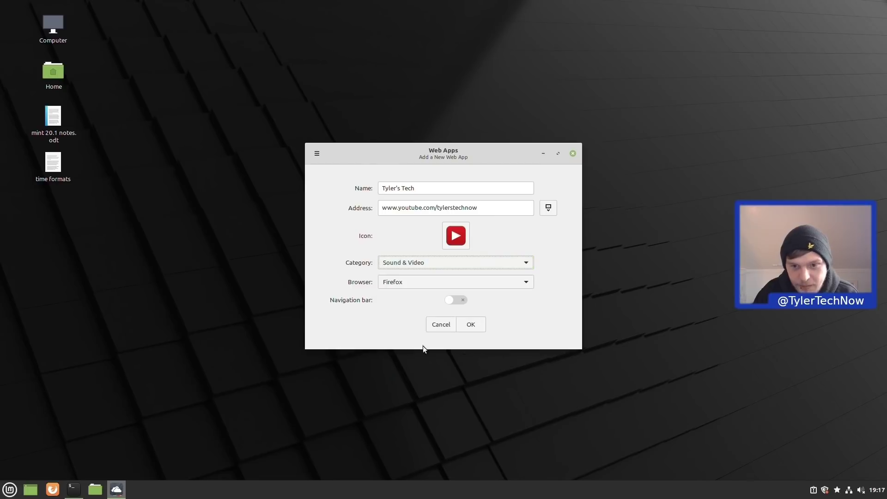
left_click(455, 236)
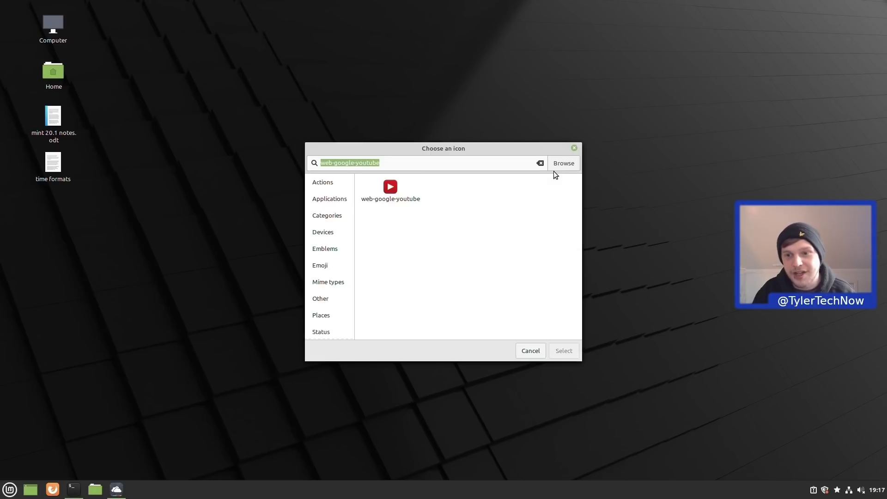
left_click(532, 352)
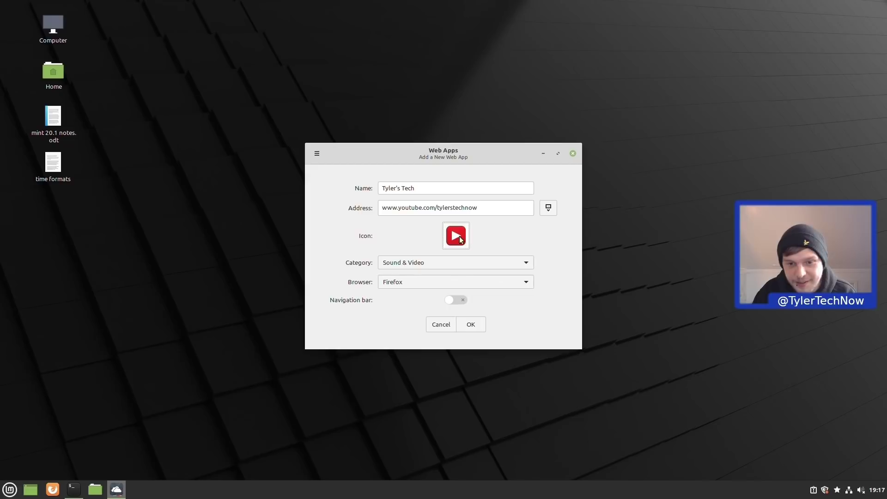
left_click(419, 281)
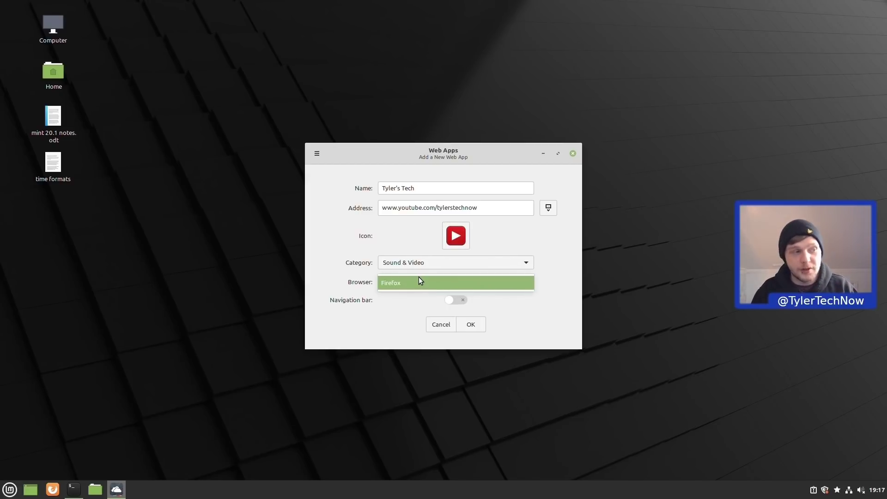
left_click(419, 282)
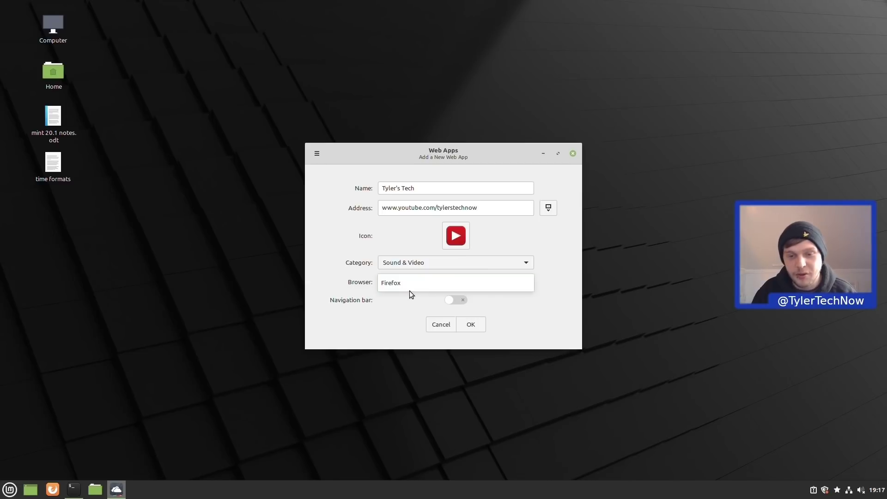
left_click(418, 282)
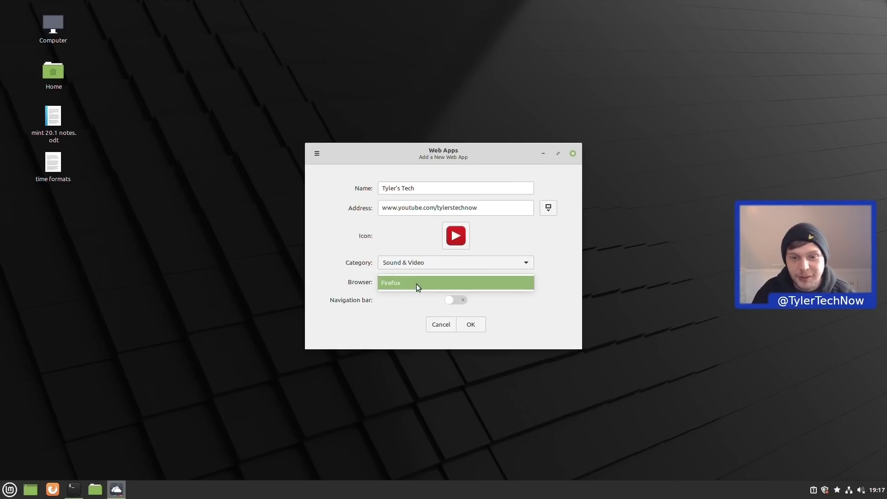
left_click(405, 287)
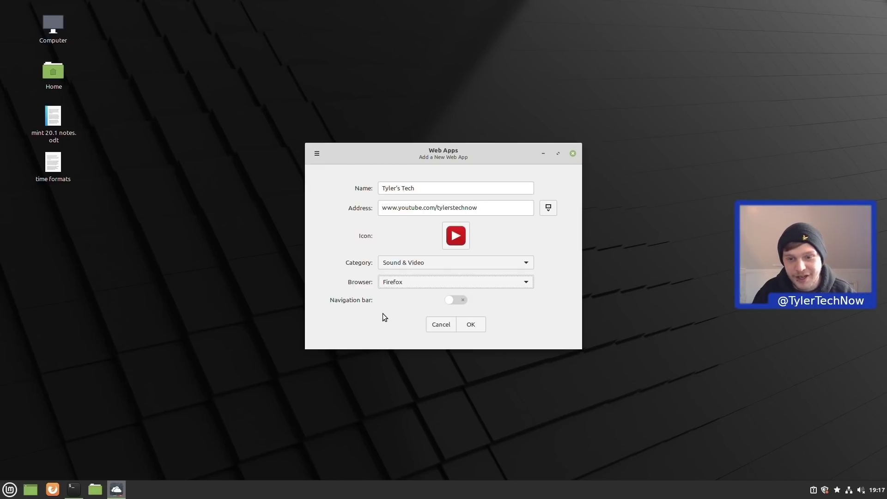
left_click(453, 301)
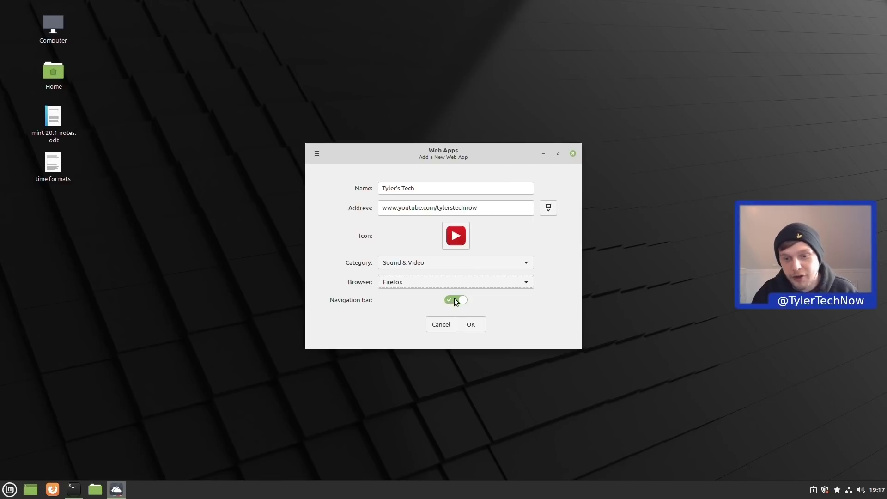
left_click(454, 300)
left_click(472, 326)
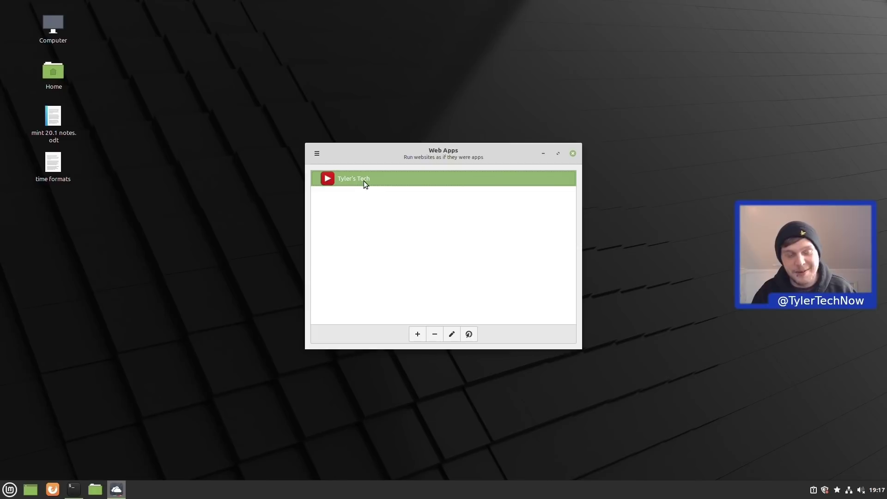
Launch the new YouTube channel web app from the Mint menu's Sound & Video category
left_click(9, 490)
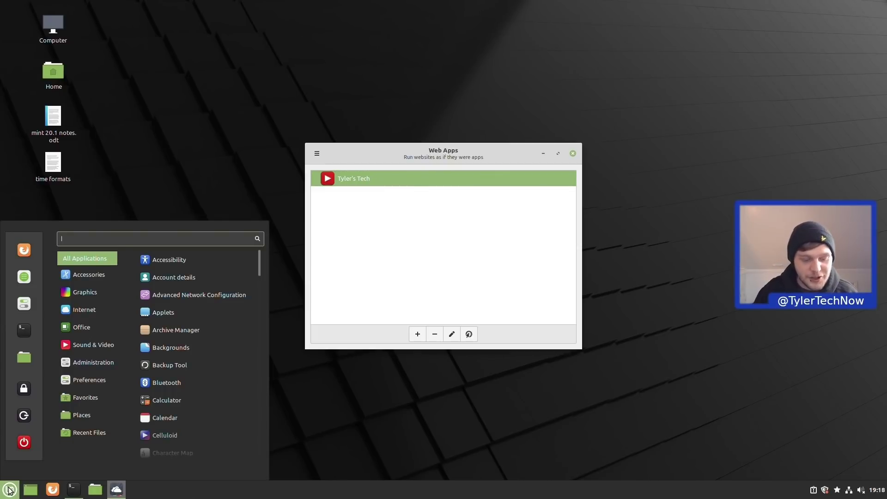
type("tyler")
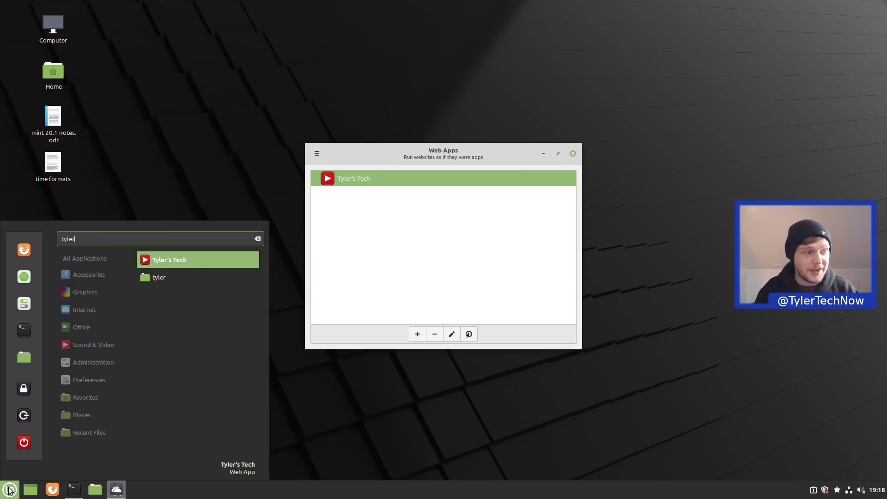
left_click(9, 490)
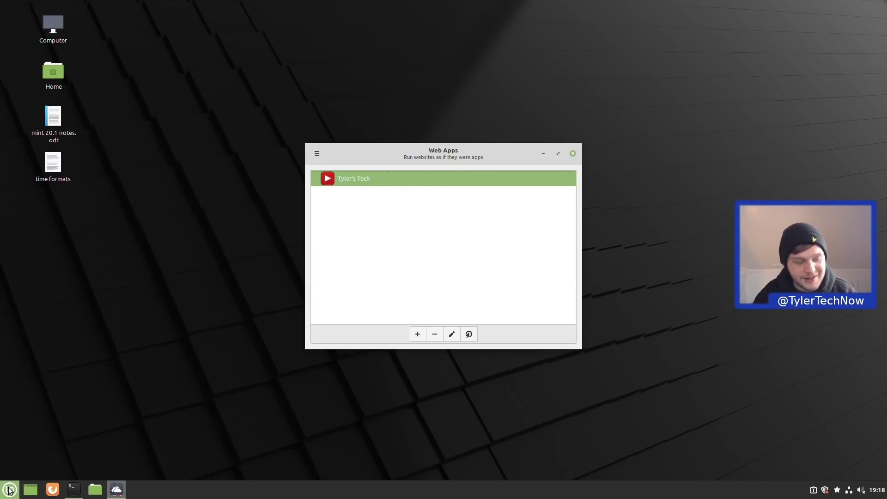
left_click(9, 489)
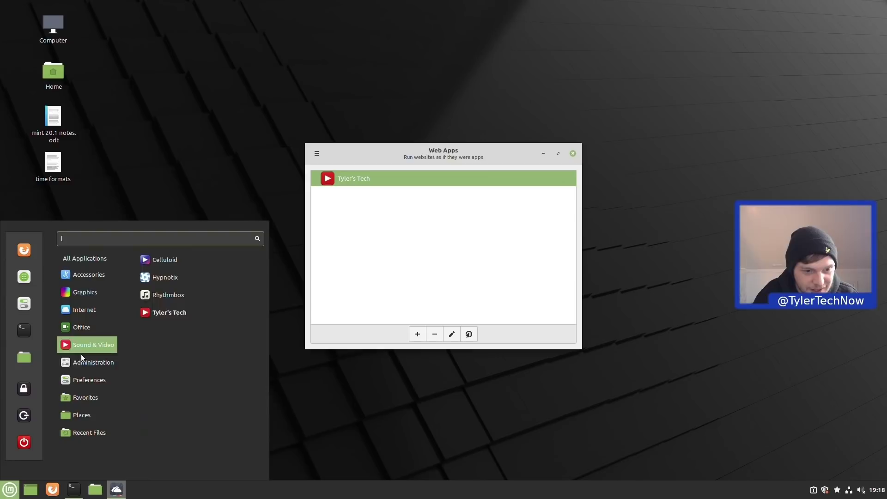
mouse_move(93, 345)
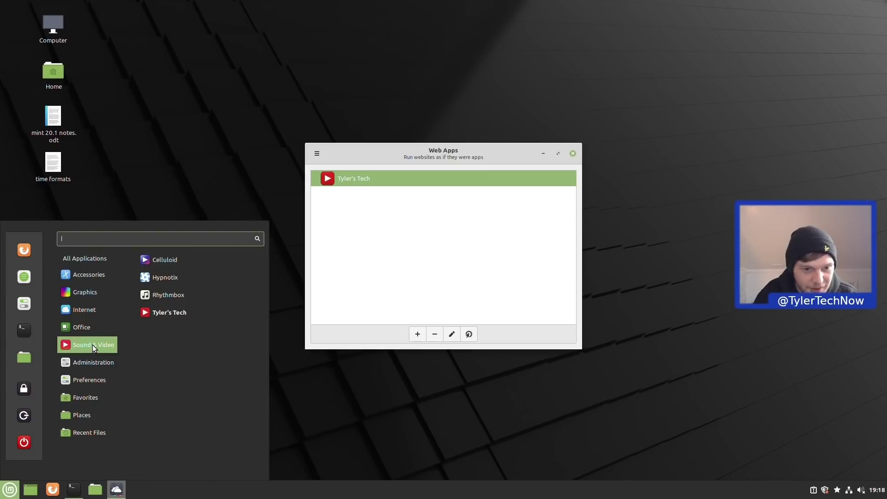
left_click(191, 313)
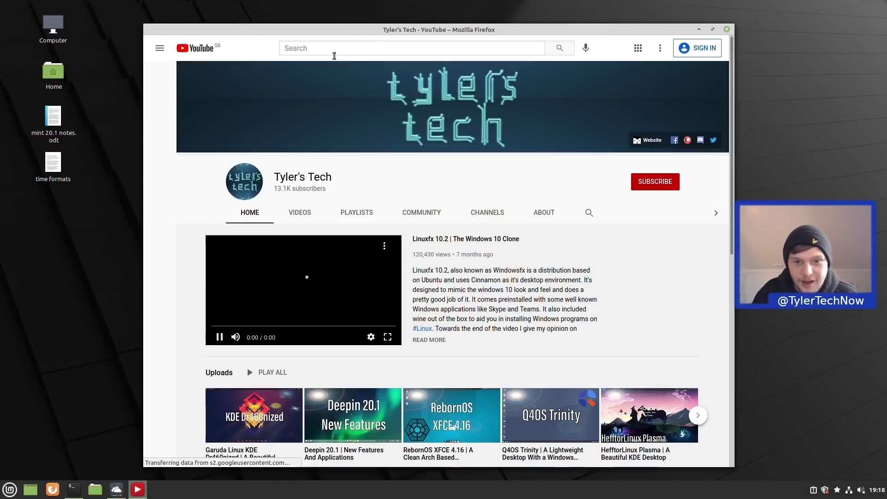
Pin the YouTube web app to the panel and close its Firefox window
mouse_move(730, 90)
left_mouse_down()
mouse_move(730, 279)
mouse_move(726, 95)
left_mouse_up()
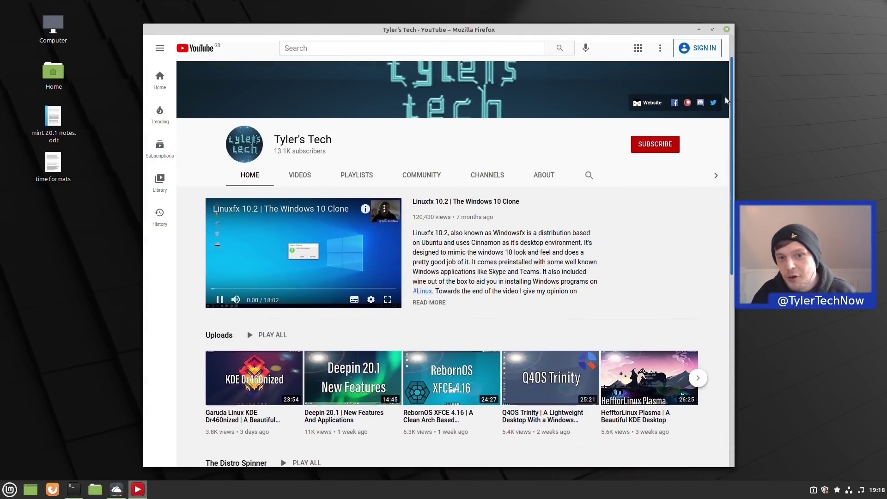
right_click(135, 488)
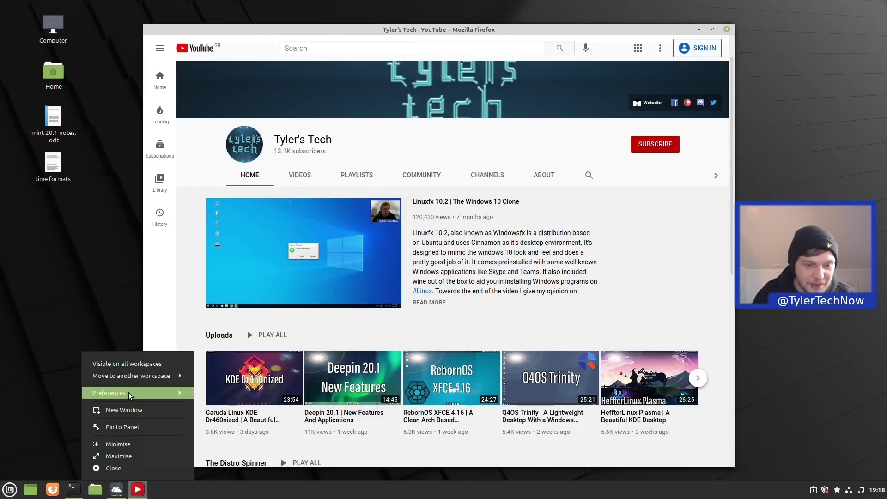
left_click(124, 427)
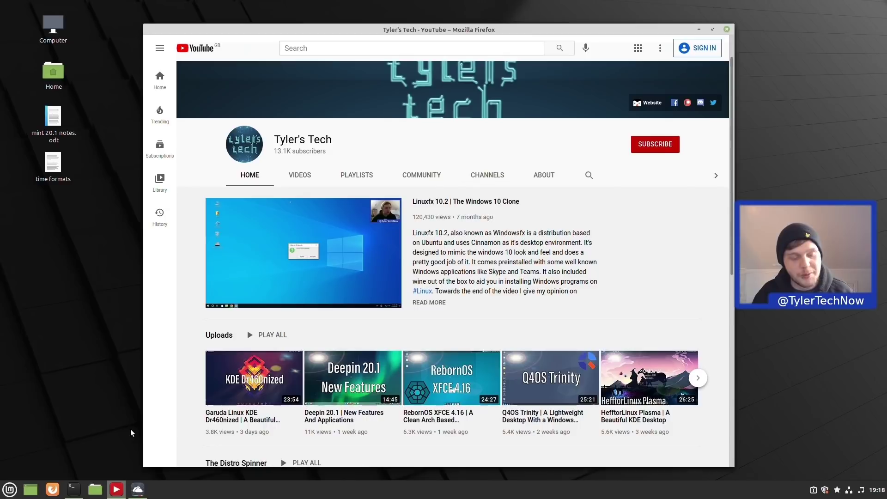
key("alt+Tab")
key("alt+Tab")
key("alt+Tab")
key("alt+Tab")
key("alt+Tab")
key("alt+Tab")
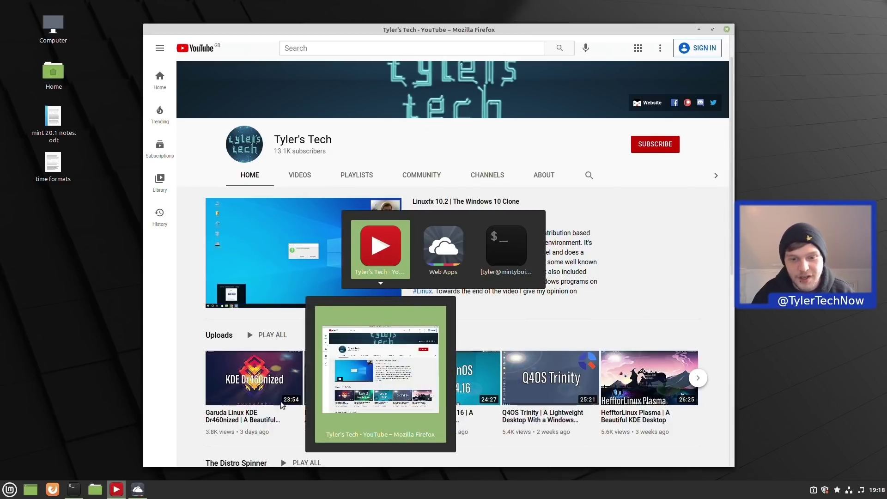
key("alt+Tab")
key("alt+Tab")
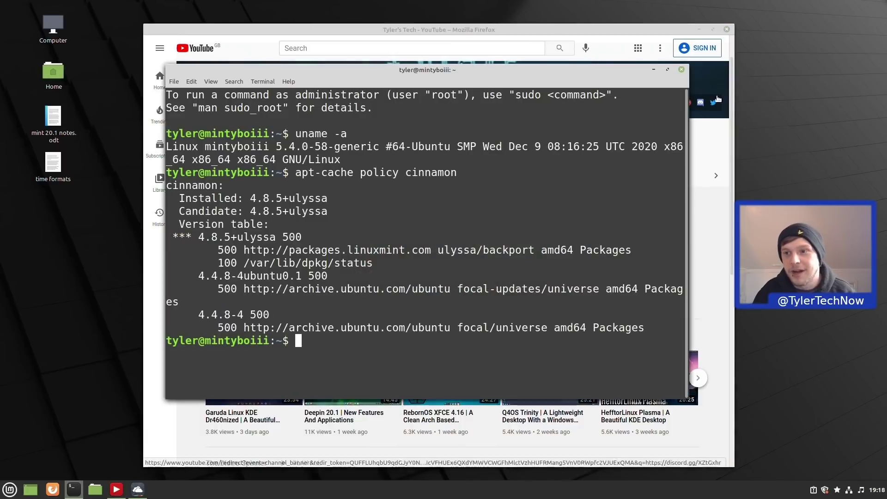
left_click(726, 29)
left_click(682, 70)
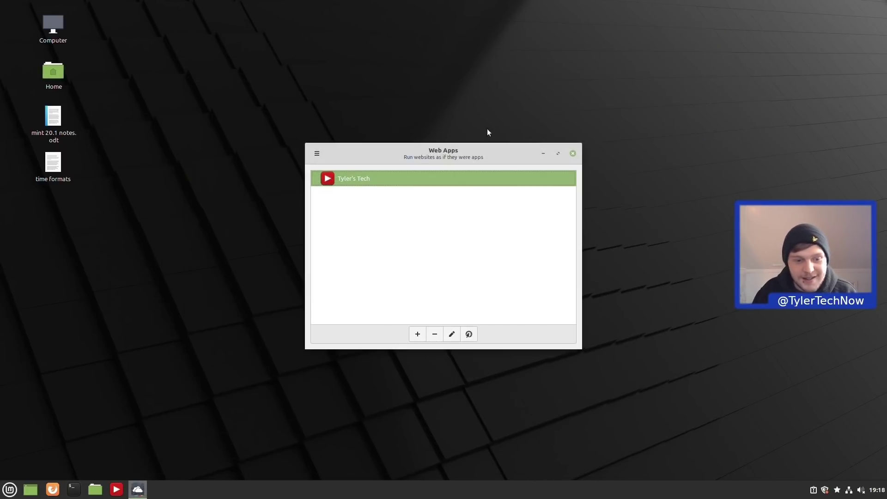
left_click(421, 337)
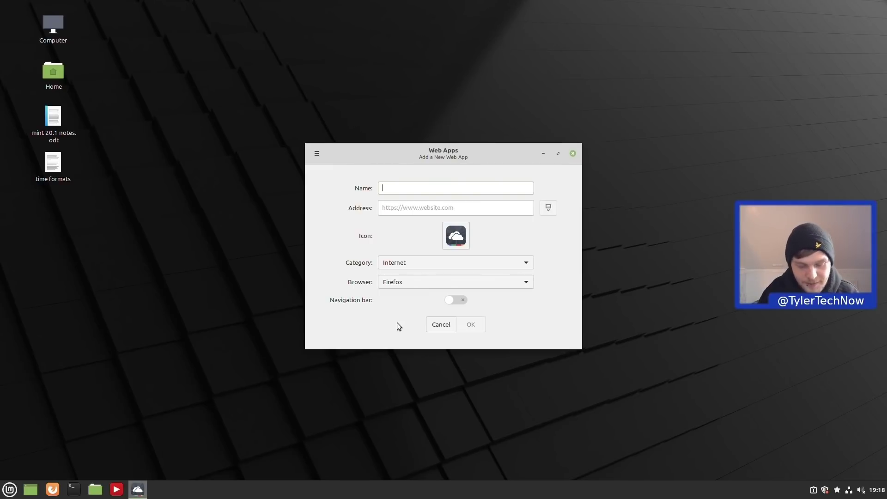
type("www.facebook.com")
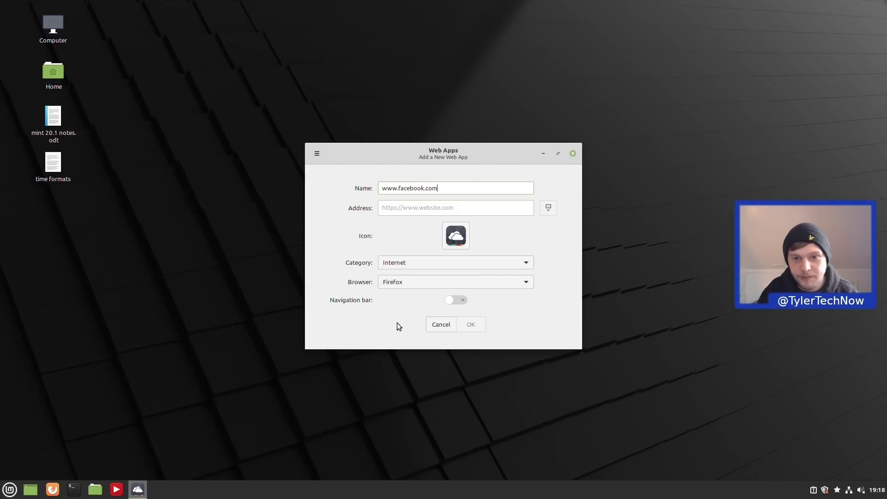
key("ctrl+a")
type("Facebook")
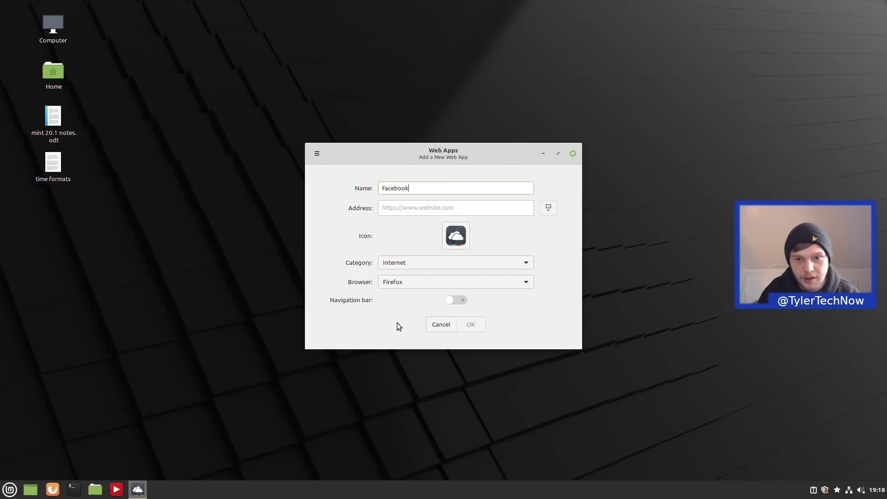
key("Tab")
type("www.facebook.com")
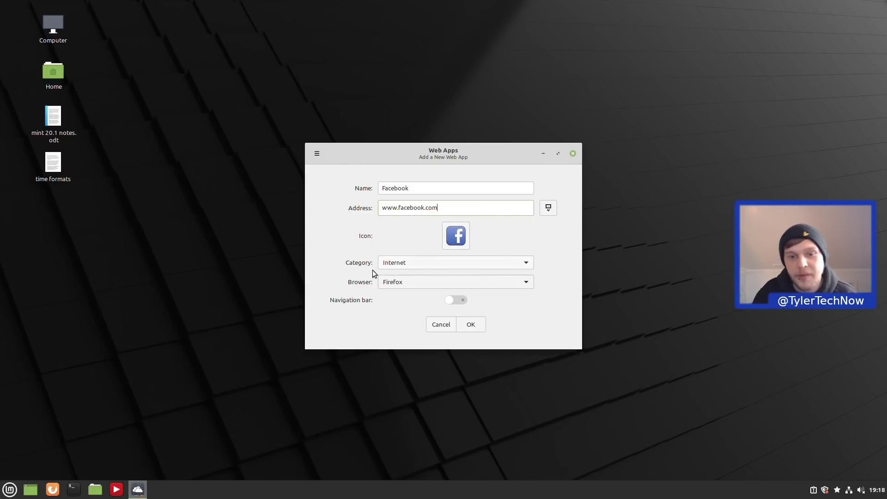
left_click(388, 265)
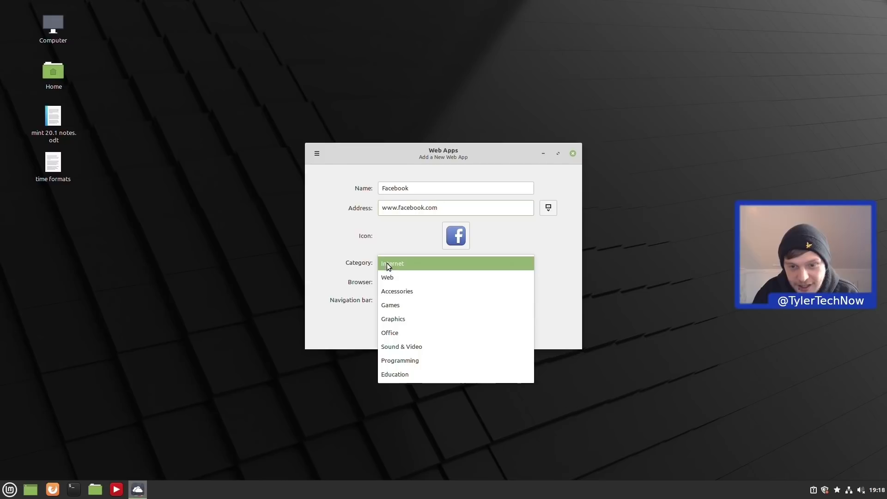
left_click(396, 262)
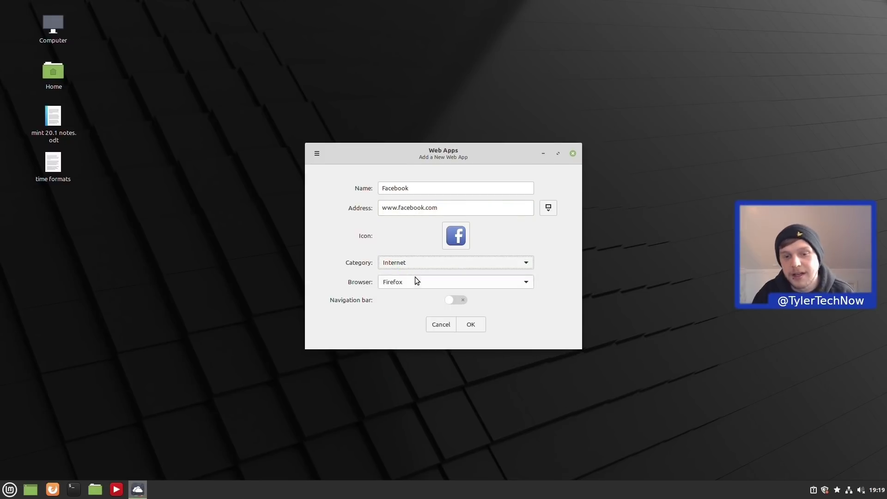
left_click(472, 323)
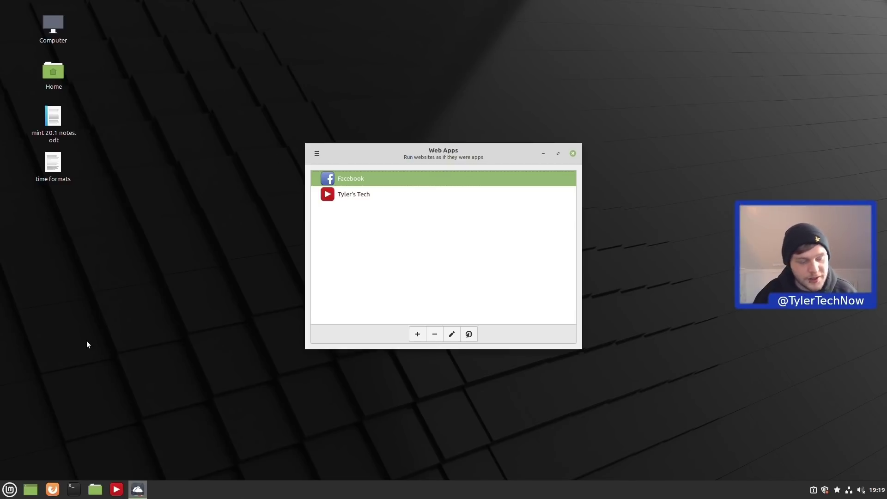
Launch the Facebook web app via 'face' search, pin it to the panel, return to Web Apps
key("super")
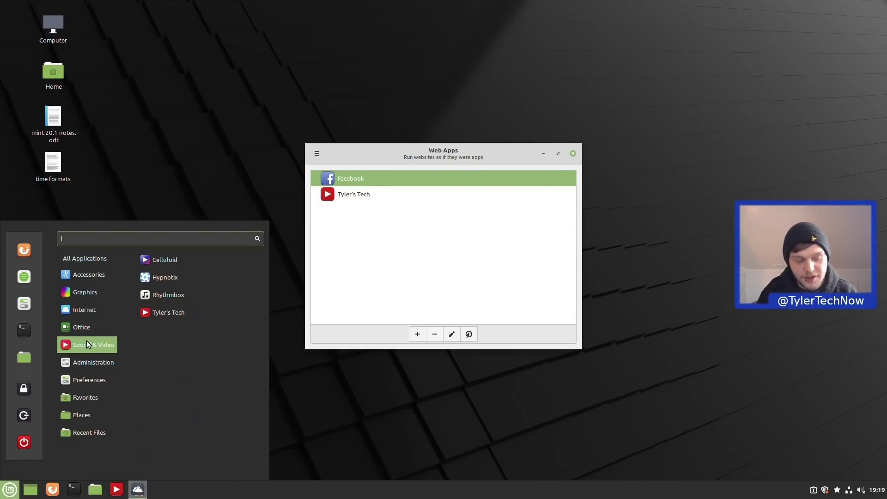
type("face")
key("Return")
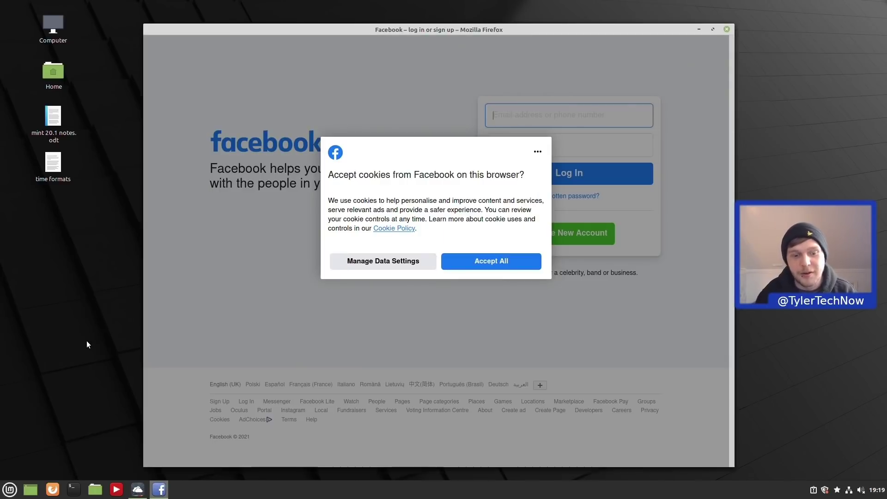
right_click(158, 489)
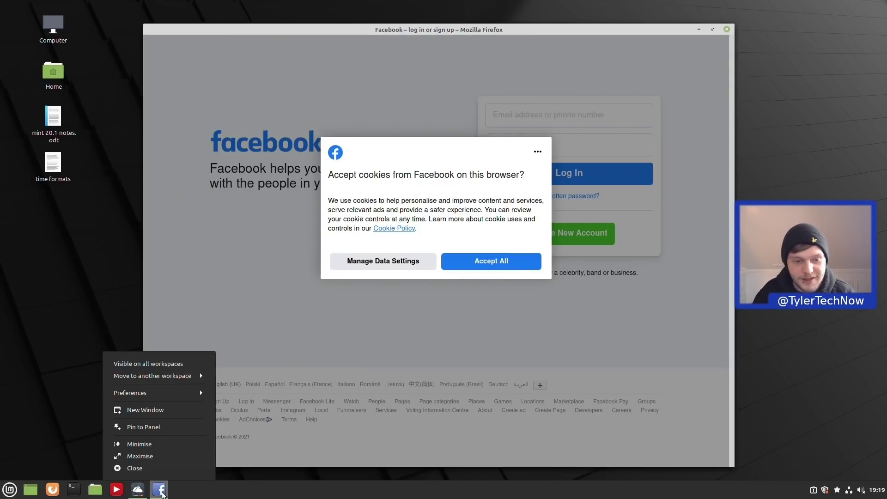
left_click(154, 429)
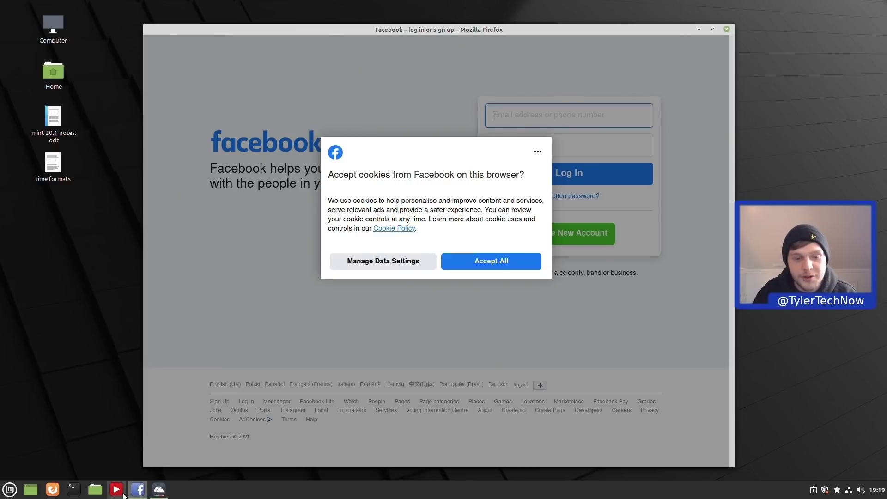
key("alt+Tab")
key("alt+Tab")
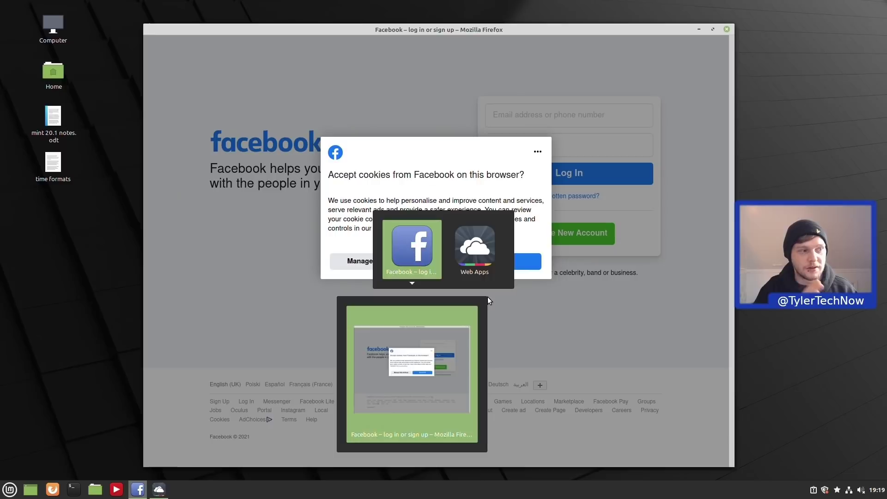
key("alt+Tab")
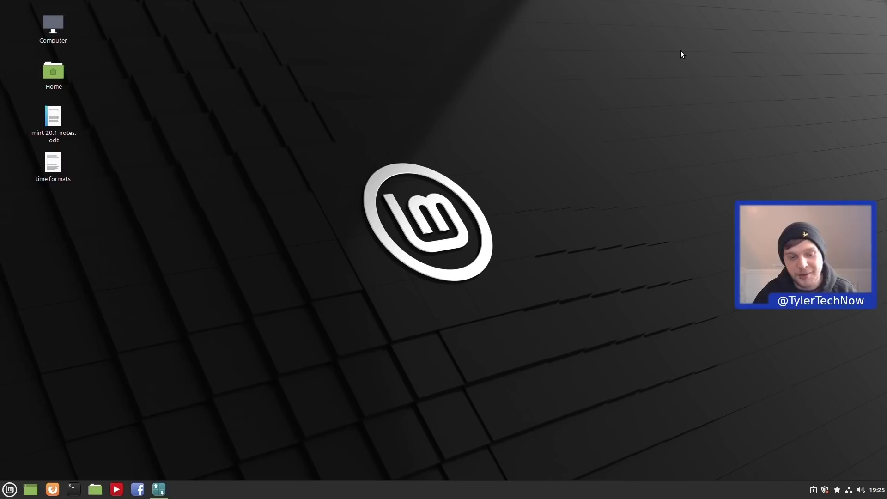
Check Synaptic Package Manager, then launch Chromium by searching 'chrom' in the Mint menu
left_click(158, 489)
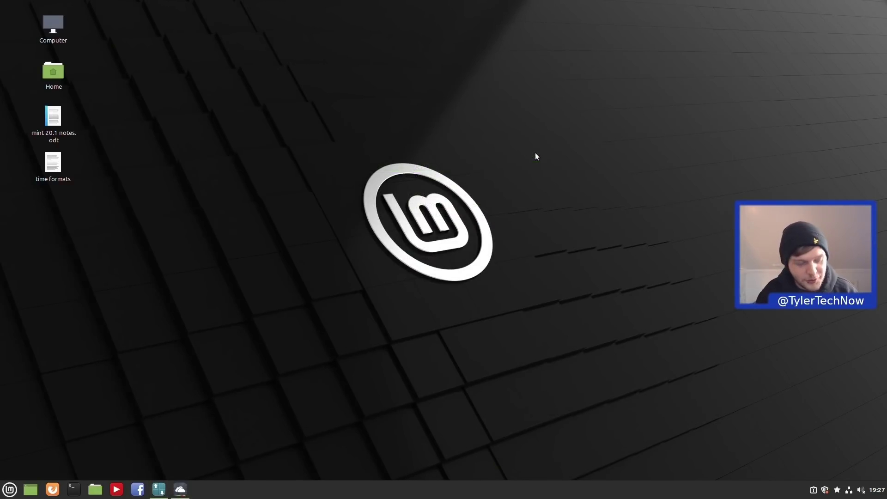
key("super")
type("chrom")
key("Return")
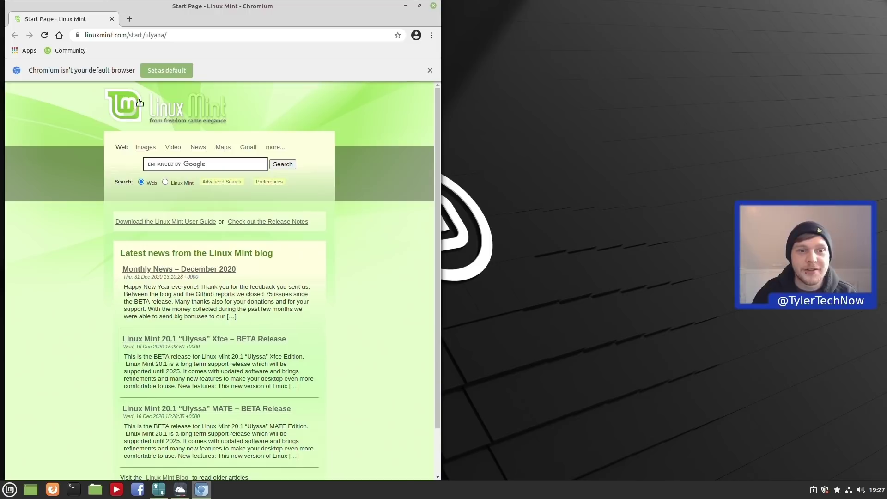
Finish the new Google web app so it opens in Chromium, and save it
left_click(406, 6)
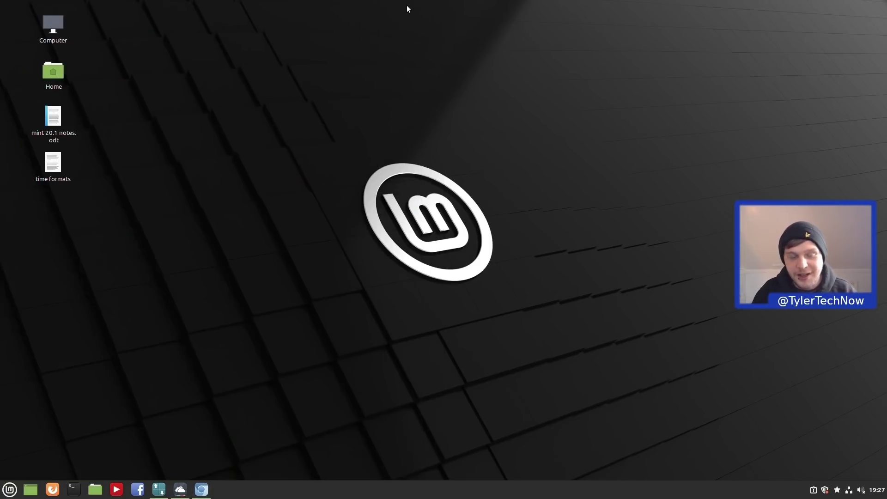
left_click(184, 496)
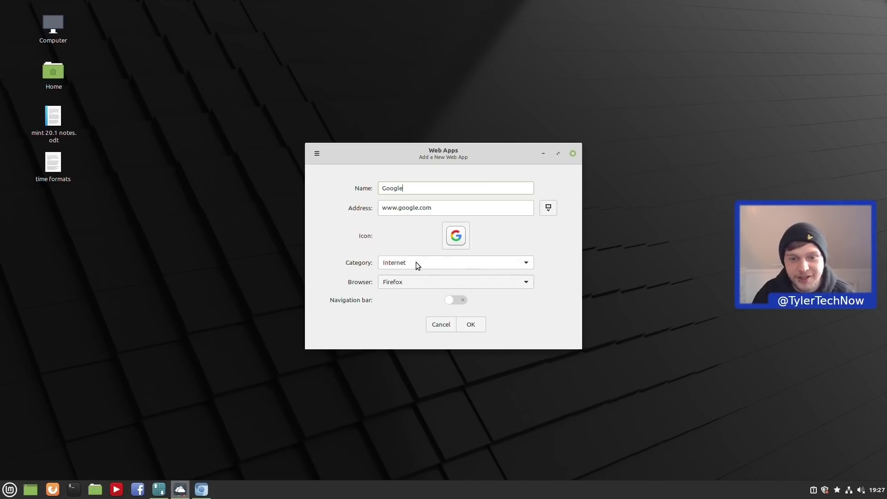
left_click(410, 284)
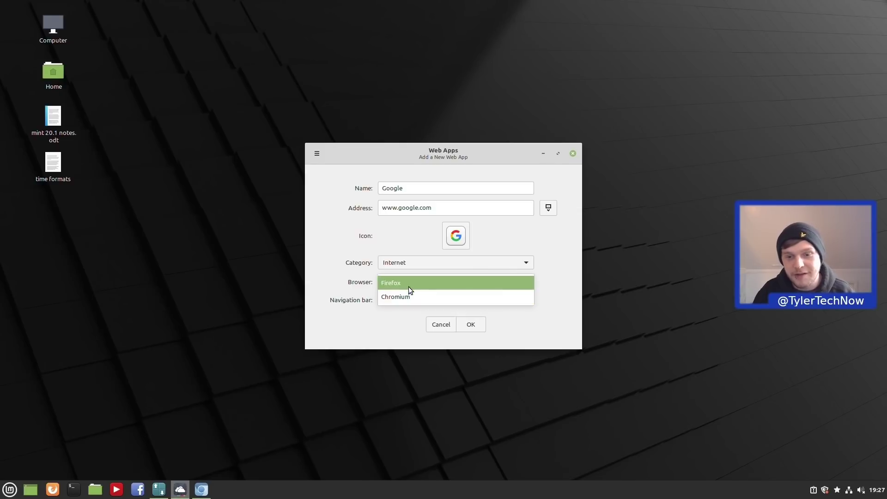
left_click(395, 297)
left_click(470, 323)
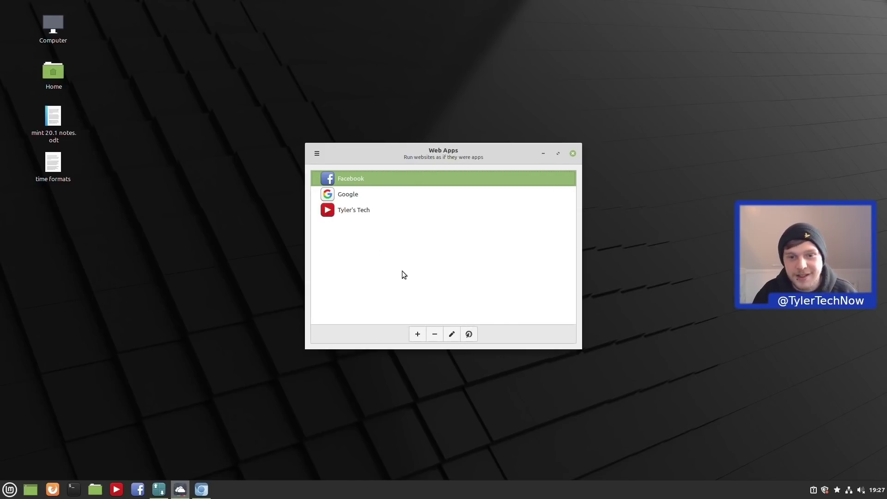
Launch the Google web app from the Mint menu by searching 'gool'
key("super")
type("gool")
key("Return")
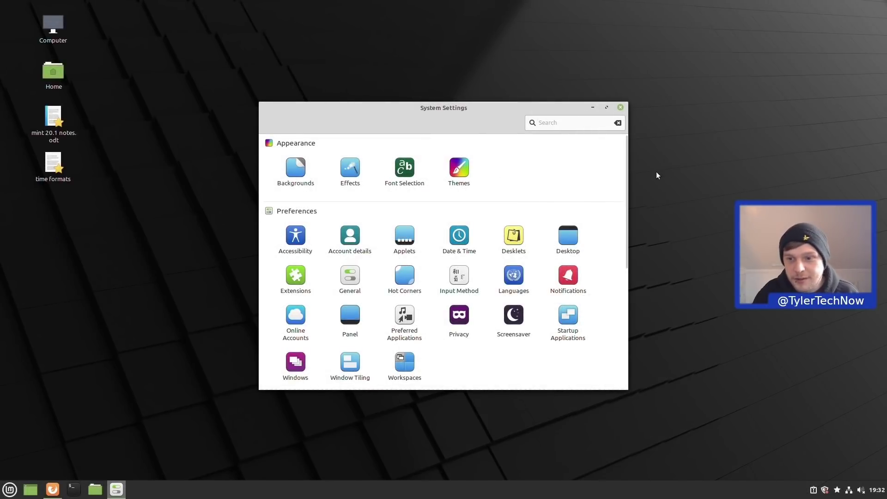
Open Login Window under Administration, authenticate with the user password, and show its Settings page
left_click_drag(624, 155, 606, 307)
left_click(418, 356)
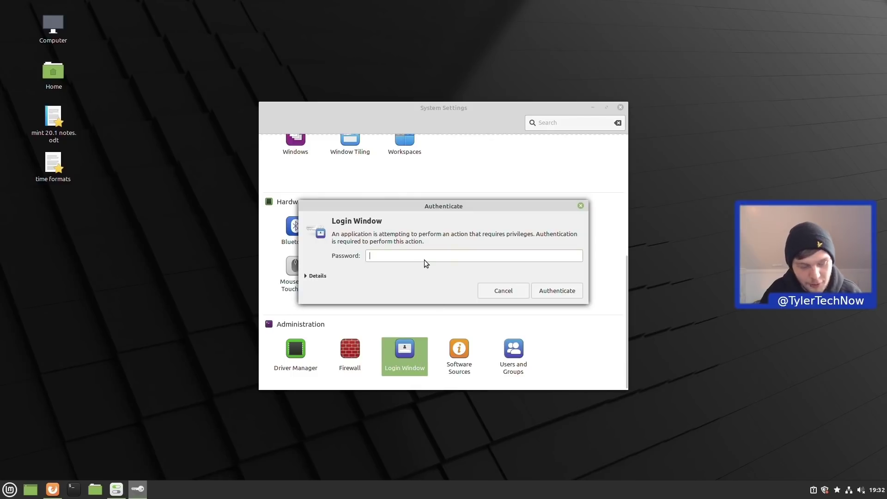
type("••••••••")
key("Return")
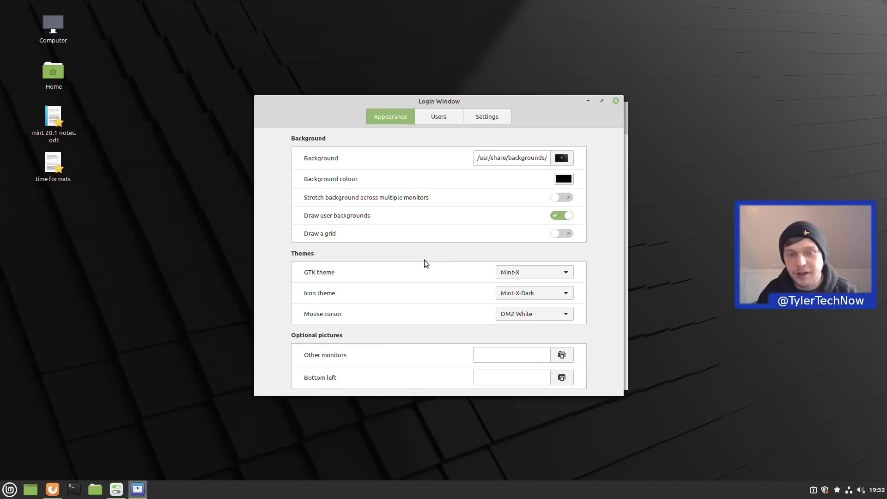
left_click(476, 119)
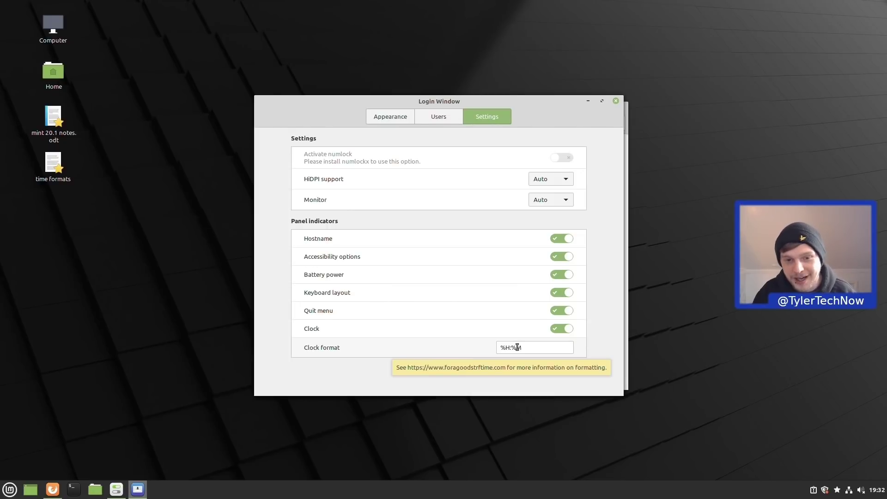
On the Firefox strftime page, try the 07:31:44 PM preset and copy its format string
left_click(53, 489)
scroll(439, 269, "down", 5)
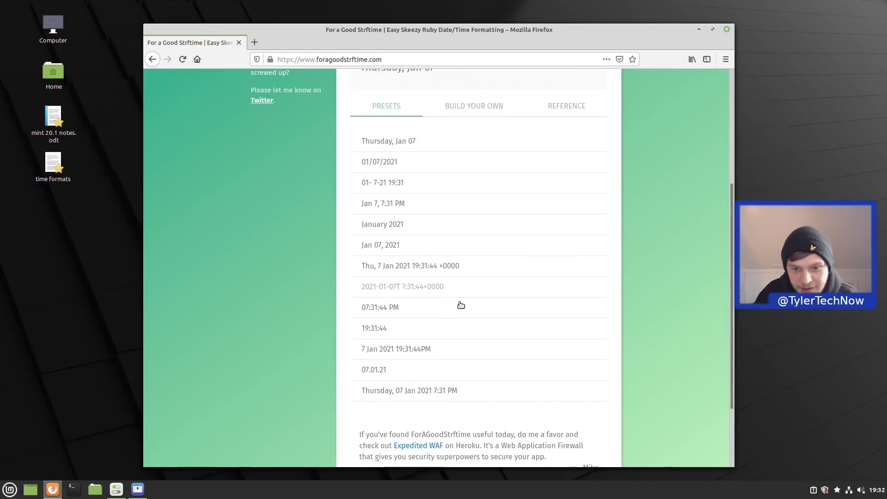
left_click(400, 310)
scroll(540, 255, "up", 3)
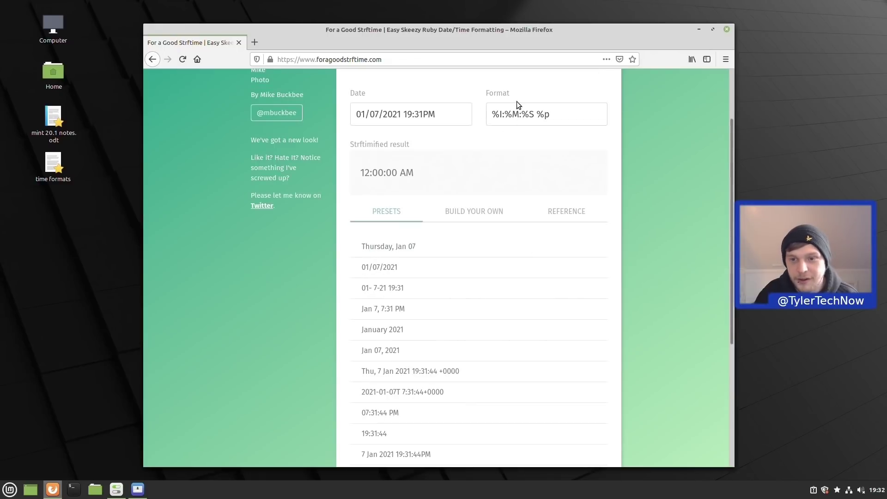
left_click_drag(576, 116, 477, 115)
right_click(506, 116)
left_click(535, 149)
Replace the login screen clock format %H:%M with the pasted %I:%M:%S %p, then close Login Window
left_click(116, 489)
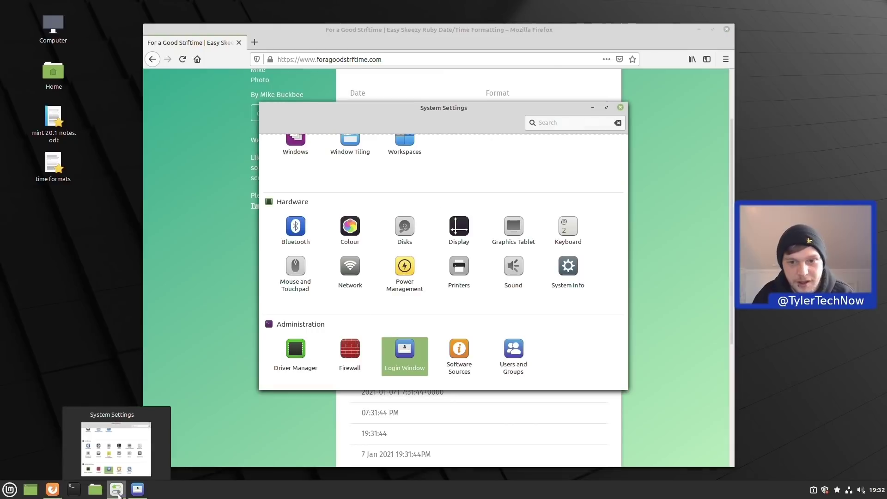
left_click(404, 352)
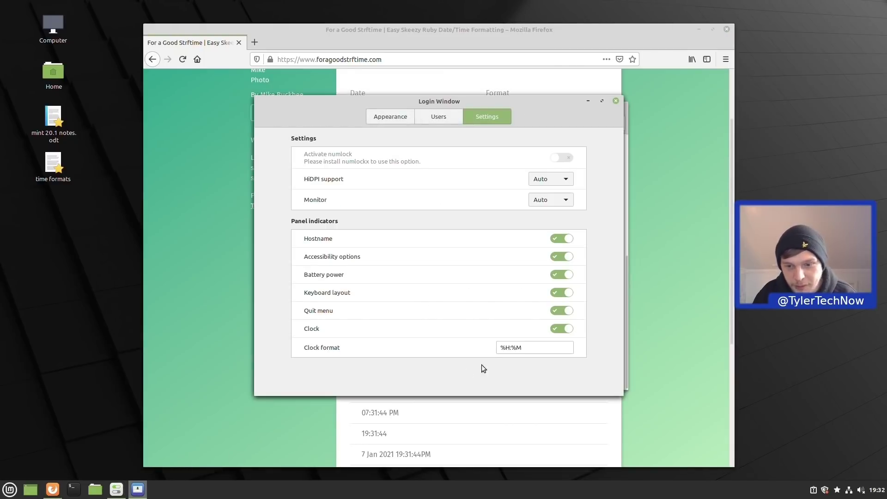
left_click_drag(516, 348, 461, 350)
key("ctrl+v")
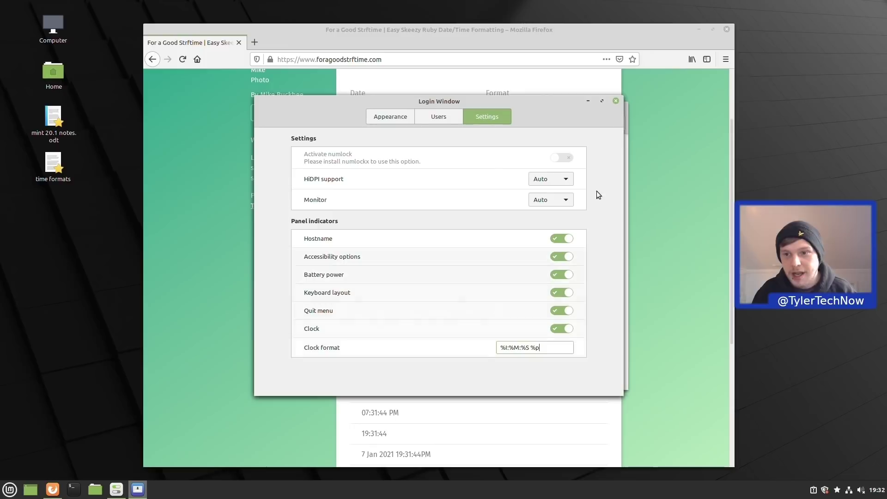
left_click(614, 100)
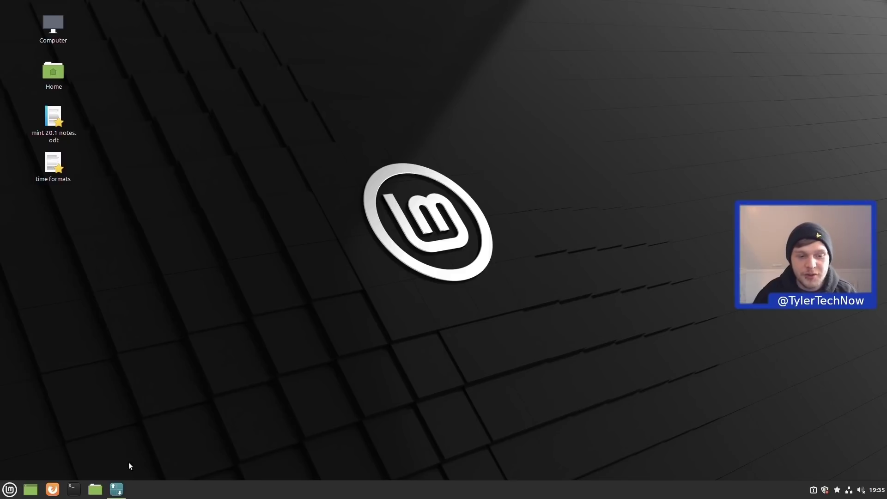
Restore the minimized window from its taskbar button
left_click(117, 489)
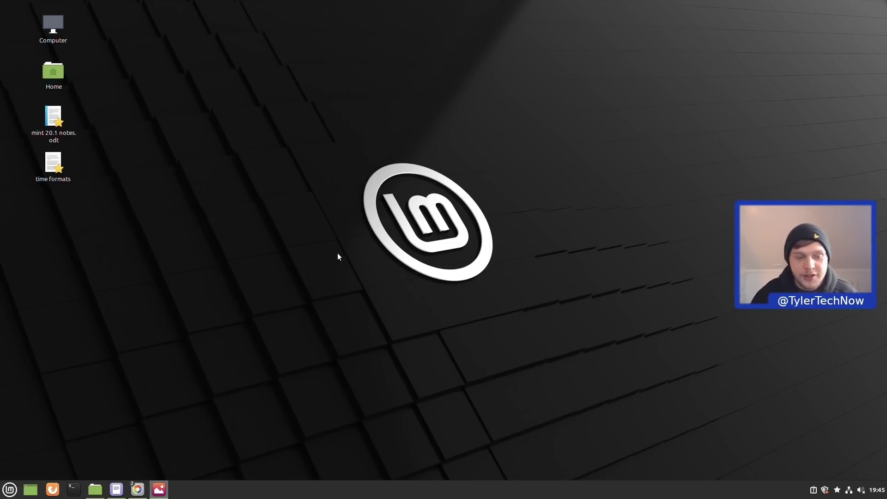
Restore the text editor and view its Help > About version information, then dismiss it
left_click(117, 489)
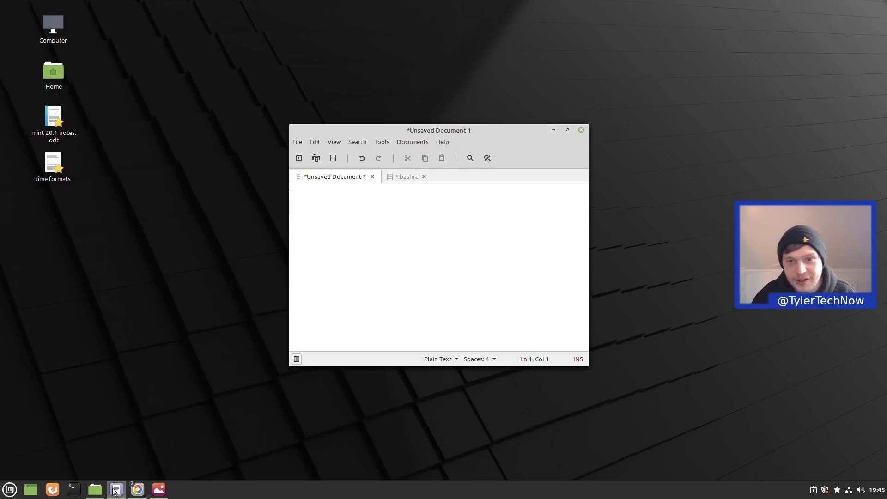
left_click(442, 141)
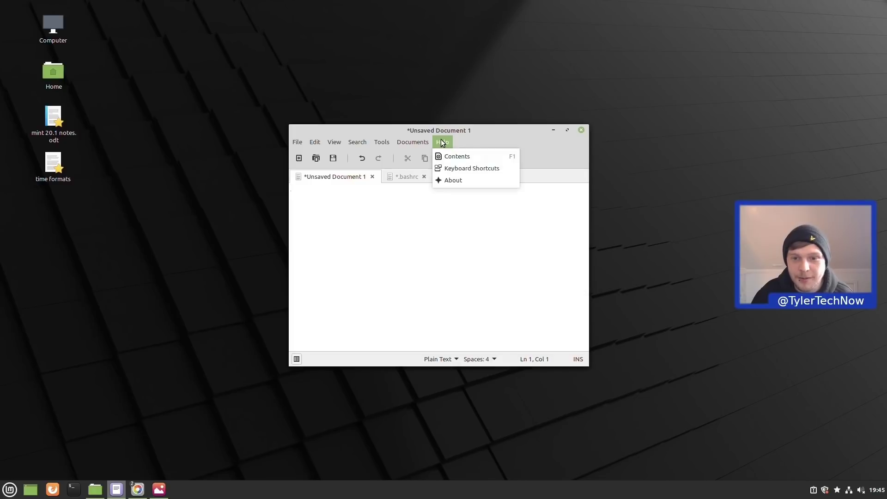
left_click(451, 180)
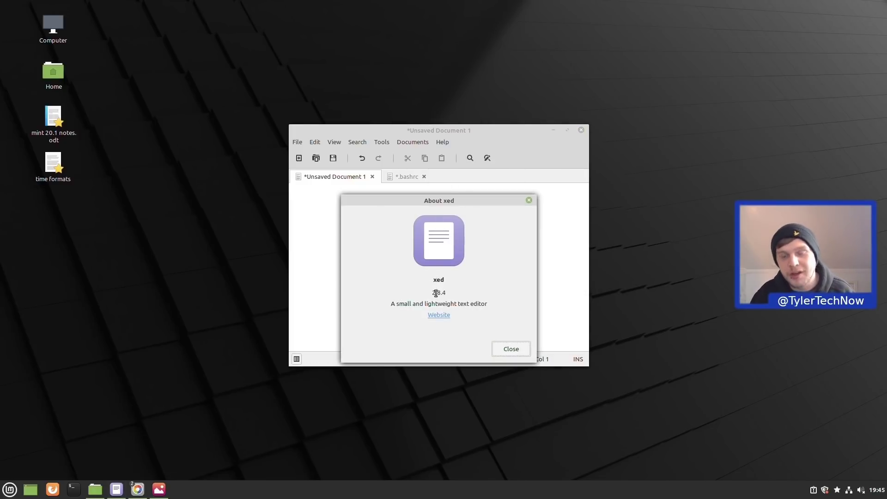
left_click(508, 348)
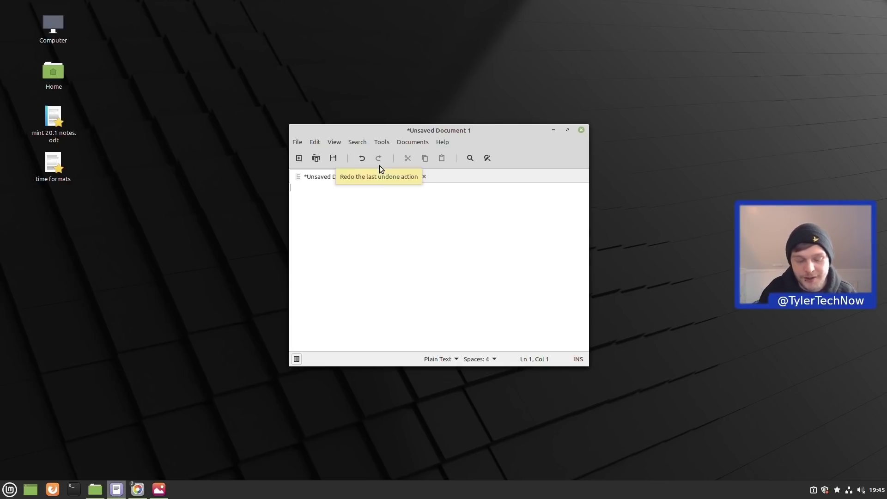
Type opening brackets in the unsaved document and in .bashrc to show auto-closed () pairs
type("( ")
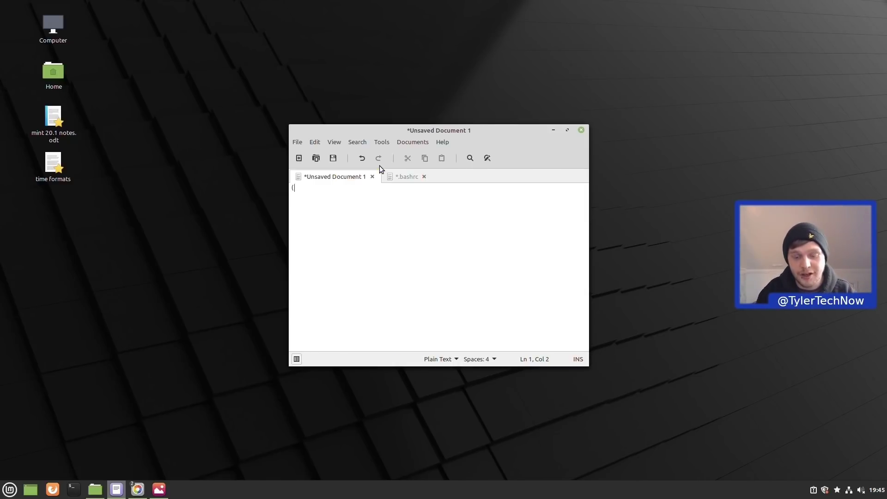
type("(")
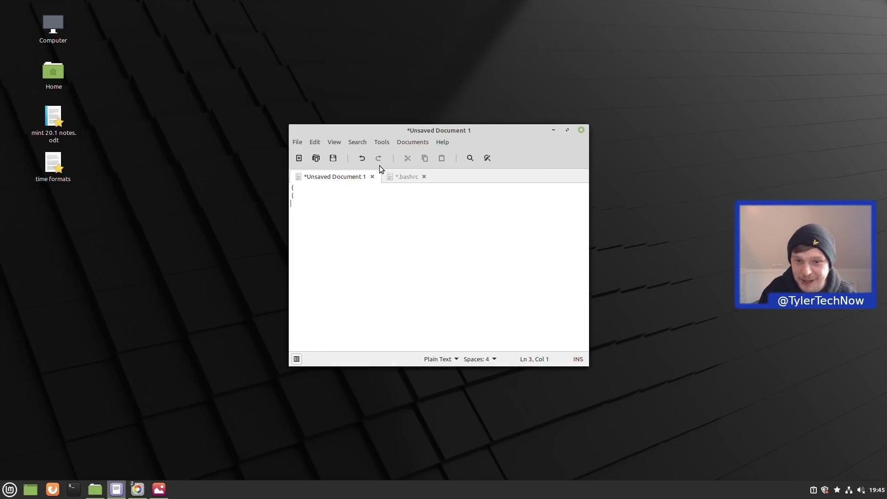
left_click(403, 177)
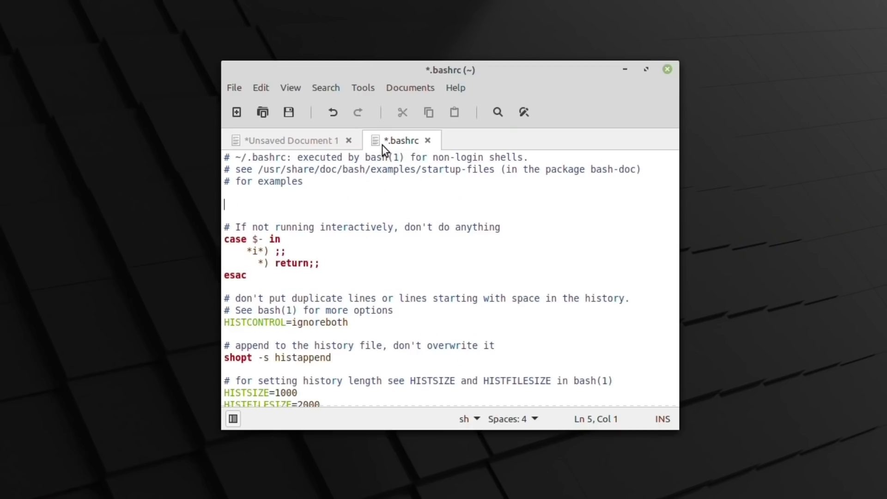
type("(")
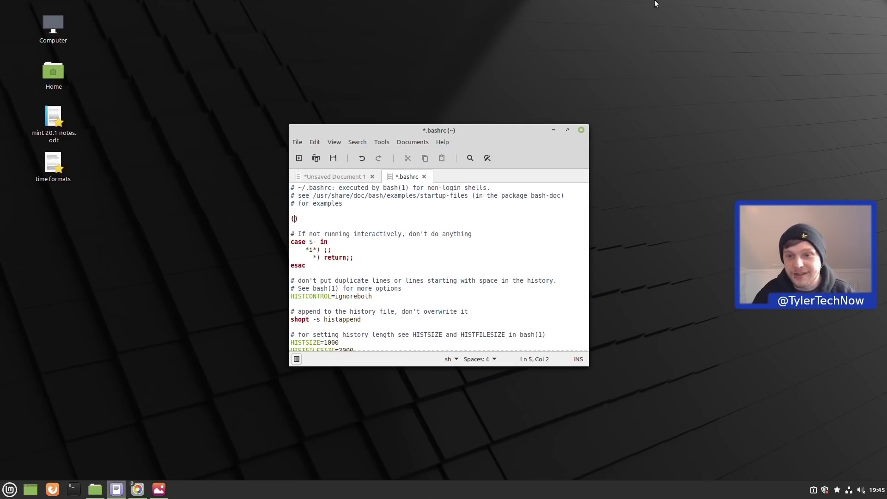
Minimize the editor, view Pix with its filters, then bring Image Viewer forward and minimize Pix
left_click(553, 129)
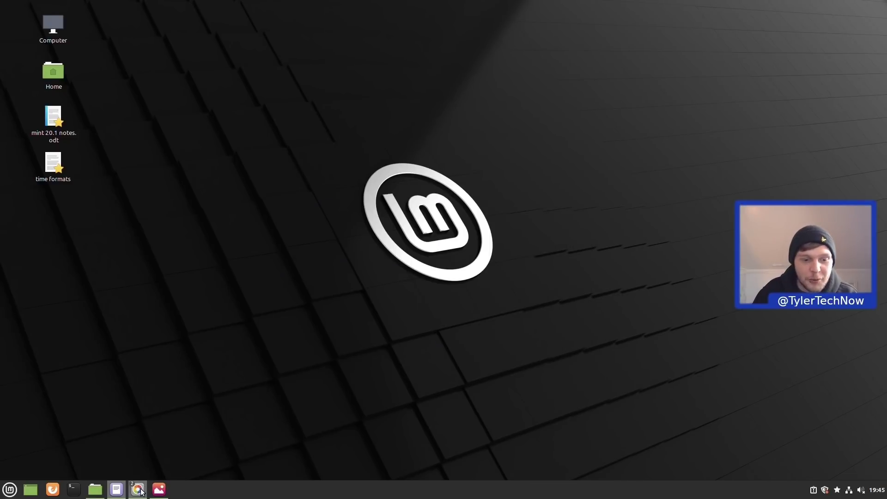
mouse_move(141, 491)
left_click(191, 448)
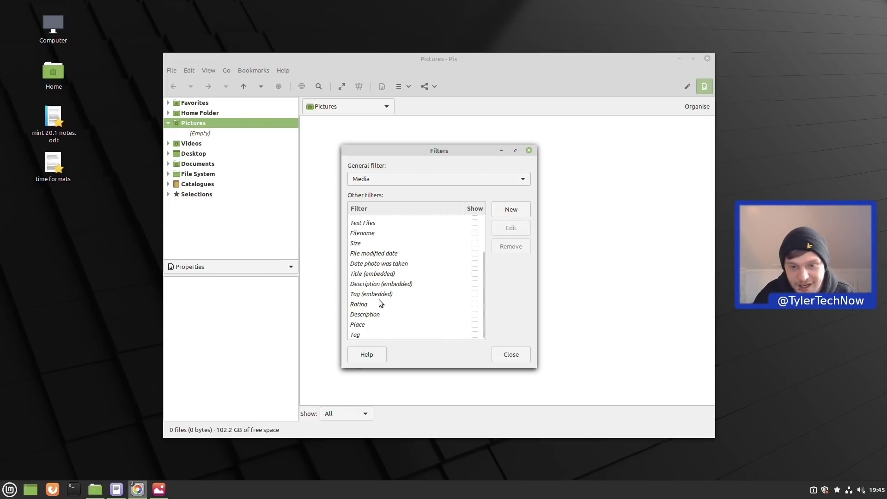
left_click(159, 489)
left_click(679, 59)
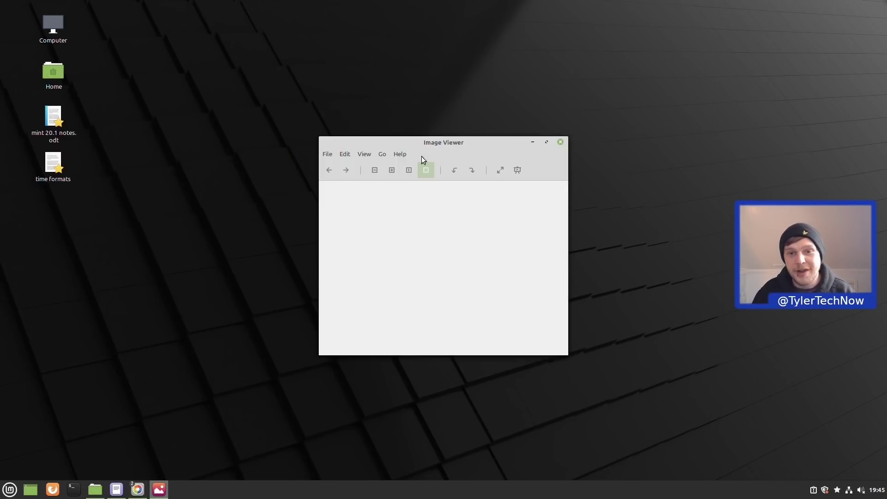
Check Xviewer's Mouse preferences, leaving the plain scroll wheel action set to Zoom
left_click(346, 155)
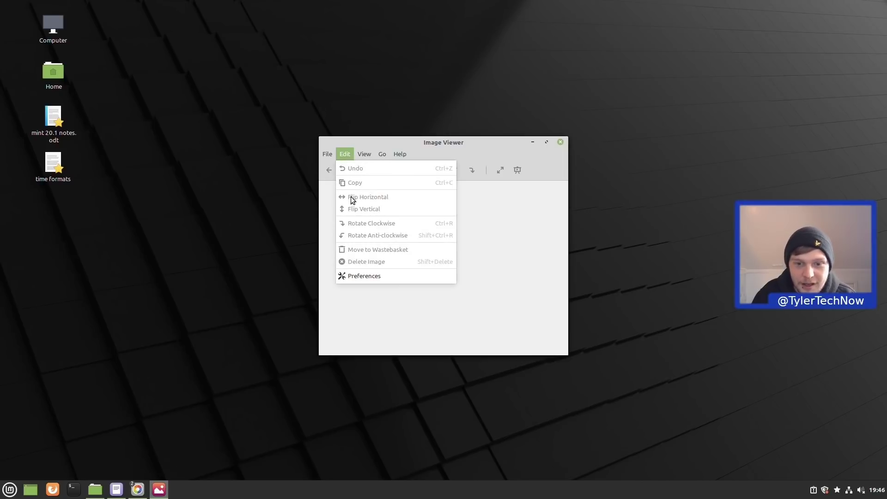
left_click(359, 274)
left_click(460, 171)
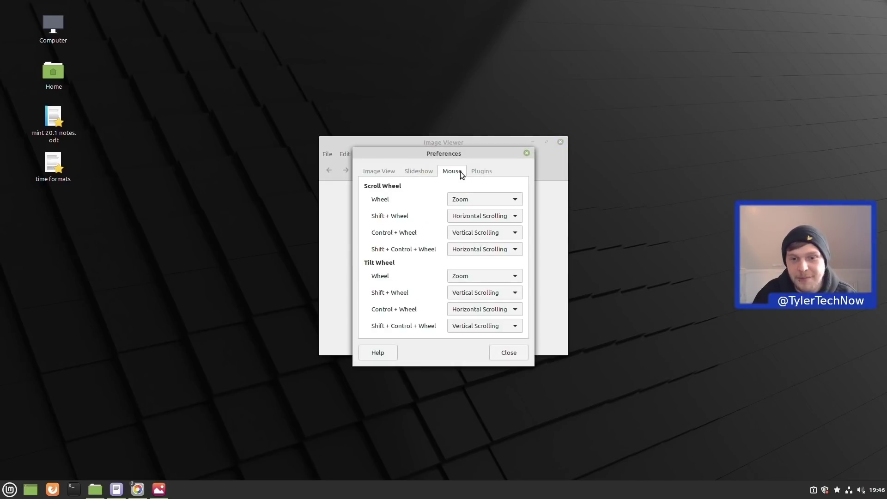
left_click(461, 198)
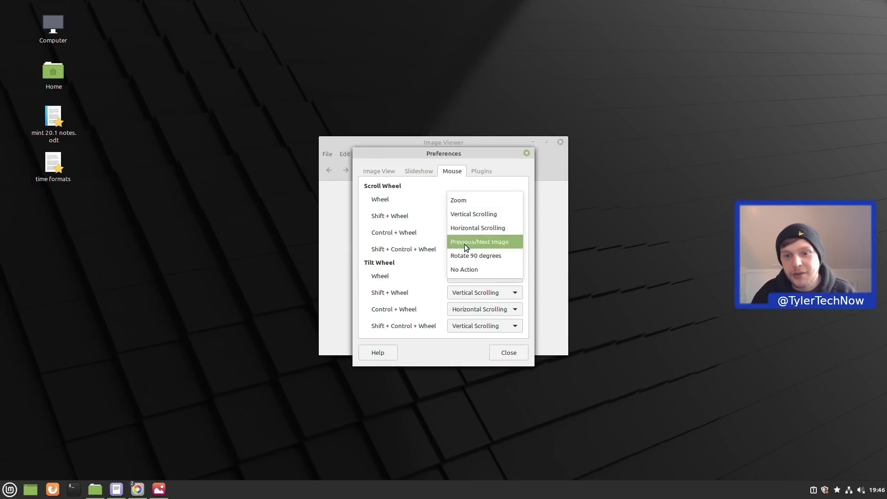
left_click(412, 201)
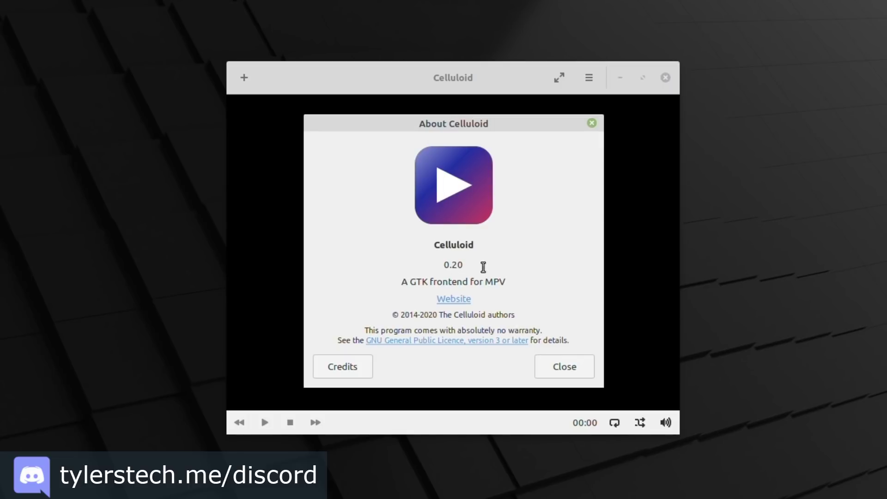
Close About Celluloid and browse the player's Preferences tabs from the main menu
left_click(557, 370)
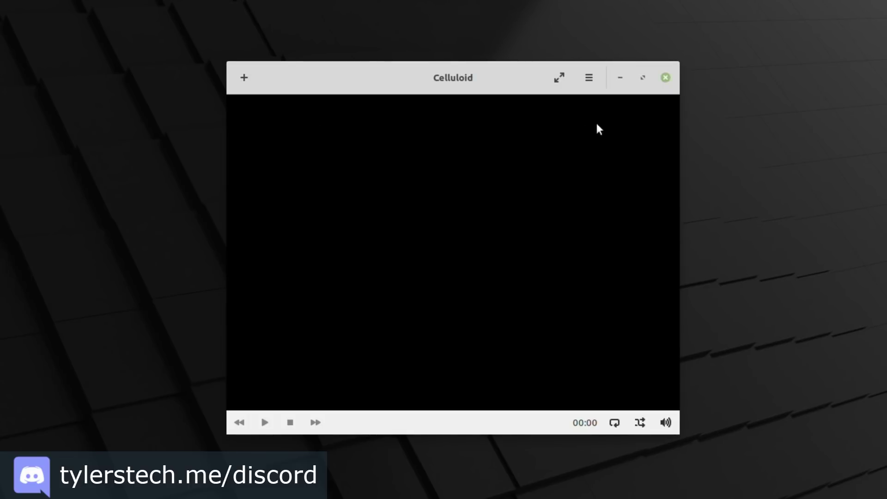
left_click(584, 81)
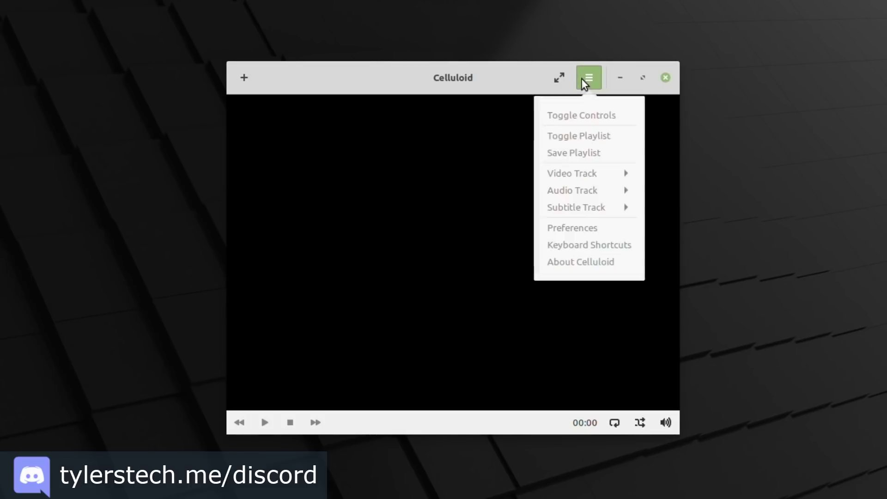
left_click(595, 238)
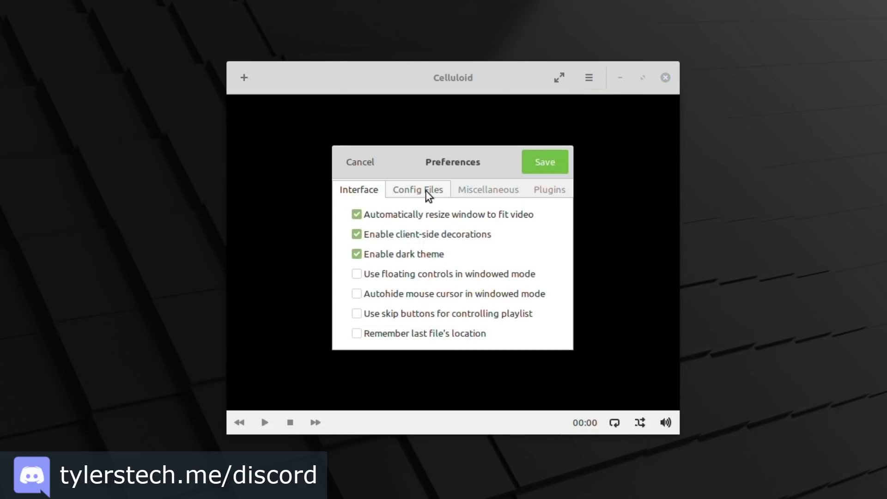
left_click(487, 194)
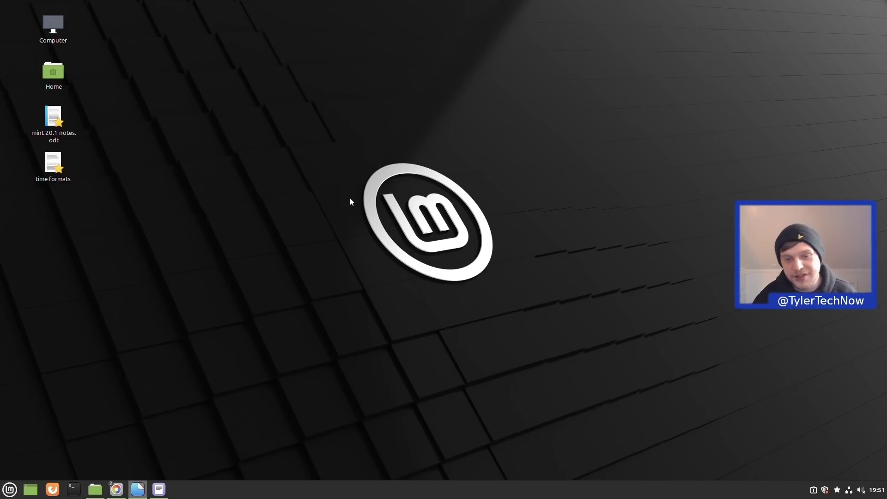
Open the Ulyssa background collection and try the Grass and Purple wallpapers on the desktop
right_click(297, 105)
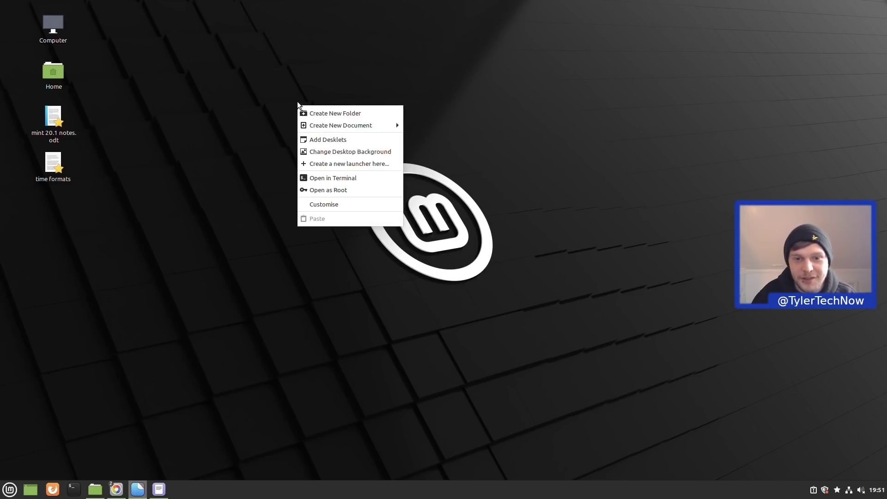
left_click(371, 153)
left_click(285, 169)
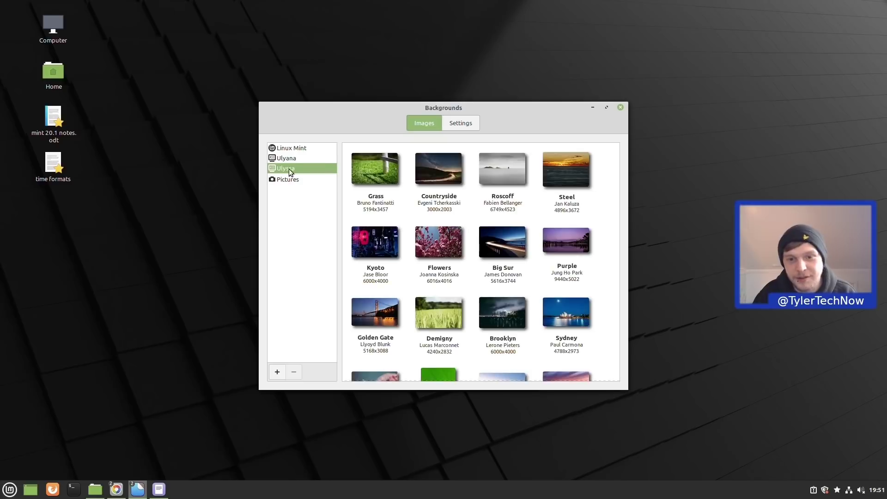
mouse_move(617, 188)
left_mouse_down()
mouse_move(607, 308)
mouse_move(619, 182)
left_mouse_up()
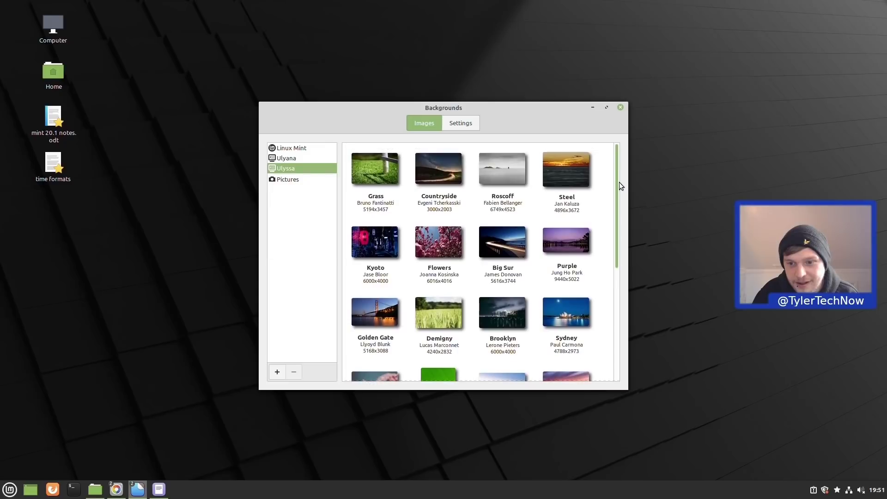
left_click(369, 173)
left_click_drag(456, 108, 392, 71)
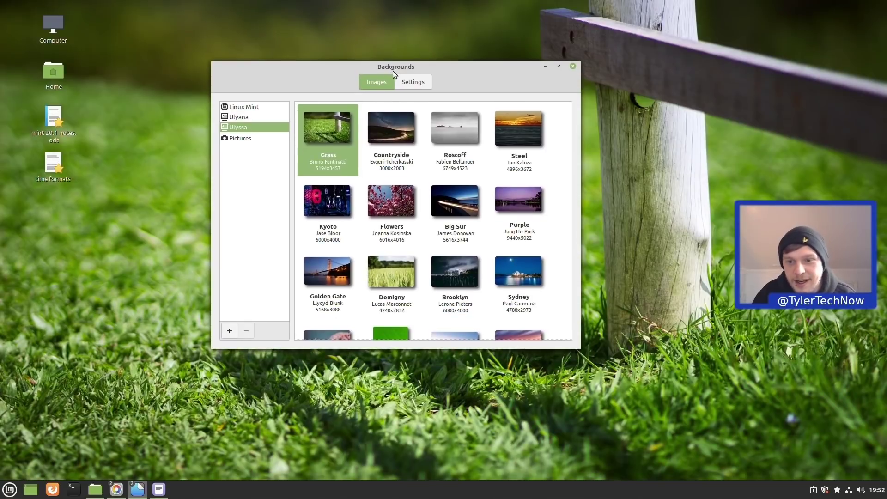
left_click(514, 198)
left_click_drag(409, 67, 444, 82)
Set Swing of Life as the wallpaper and minimize Backgrounds to view the desktop
scroll(533, 257, "down", 5)
scroll(583, 306, "down", 4)
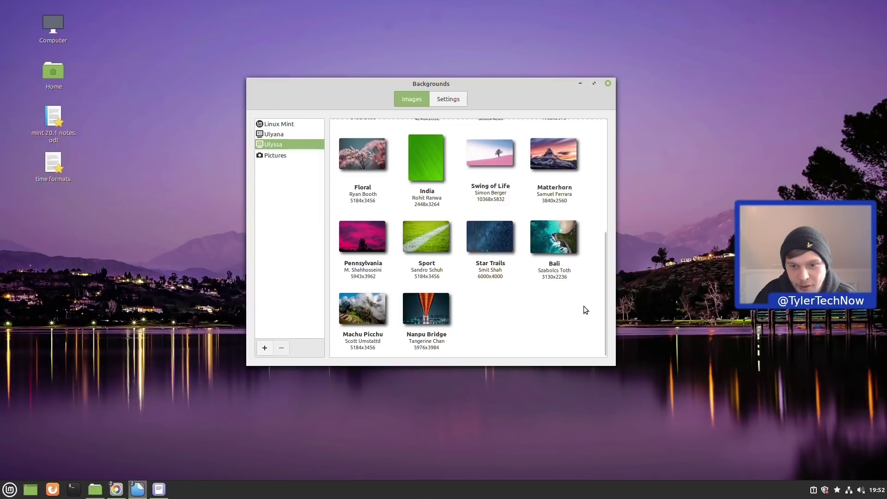
left_click(498, 159)
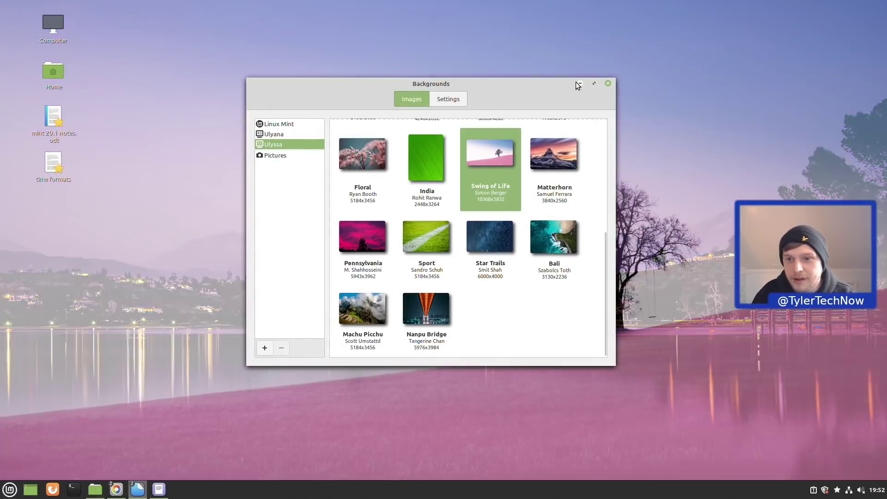
left_click(578, 84)
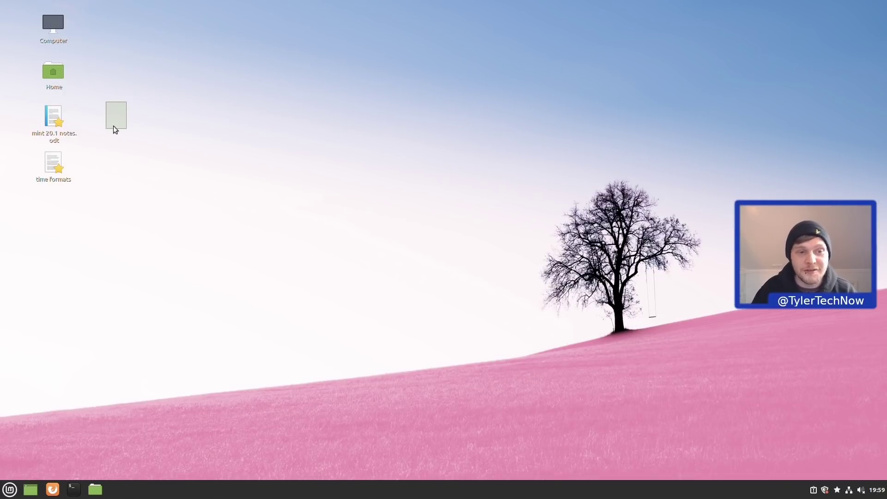
left_click_drag(123, 121, 72, 166)
left_click(407, 196)
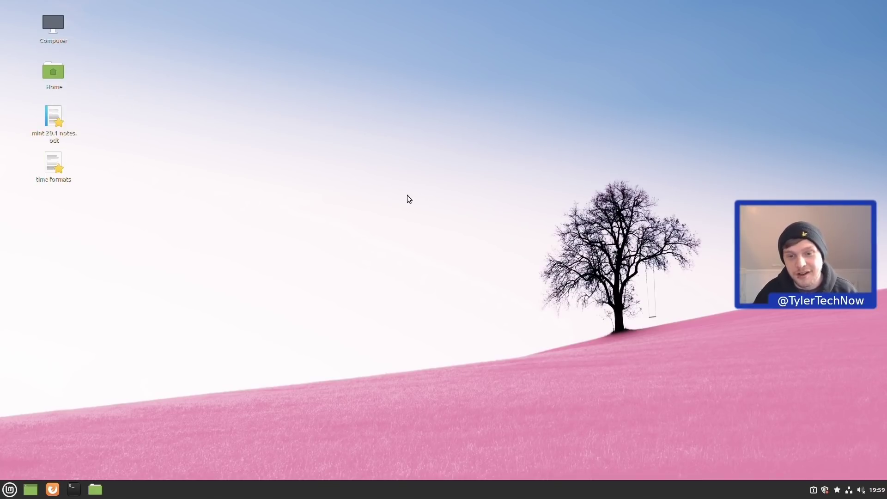